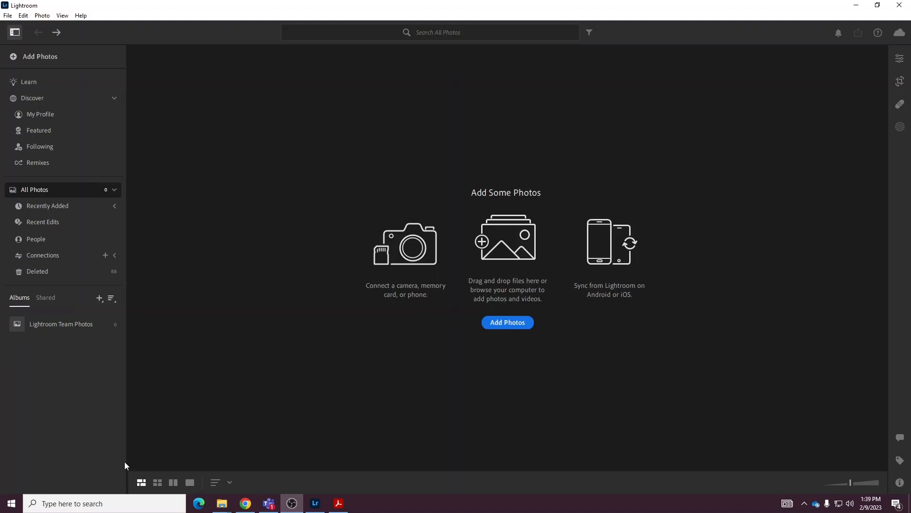
- Locate Adobe Lightroom in the computer's list of installed apps
{"action": "left_click", "coordinate": [12, 506]}
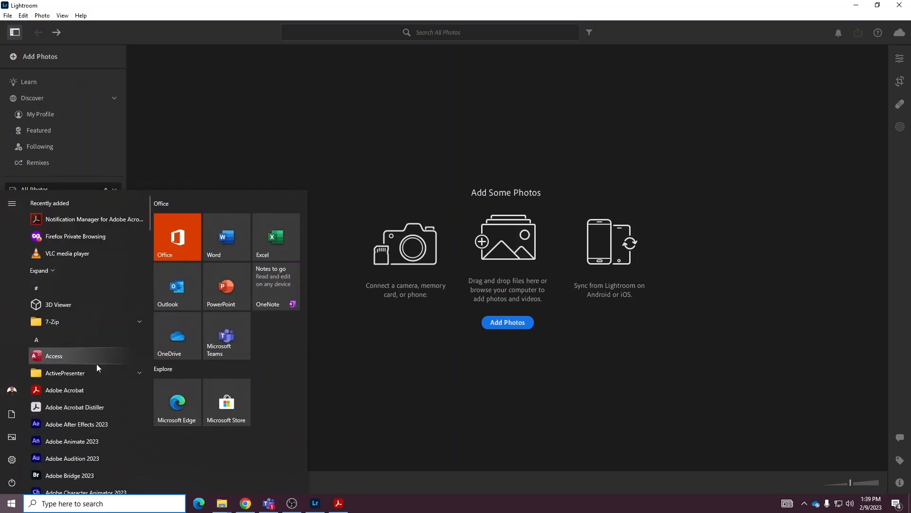
{"action": "scroll", "coordinate": [95, 370], "scroll_direction": "down", "scroll_amount": 2}
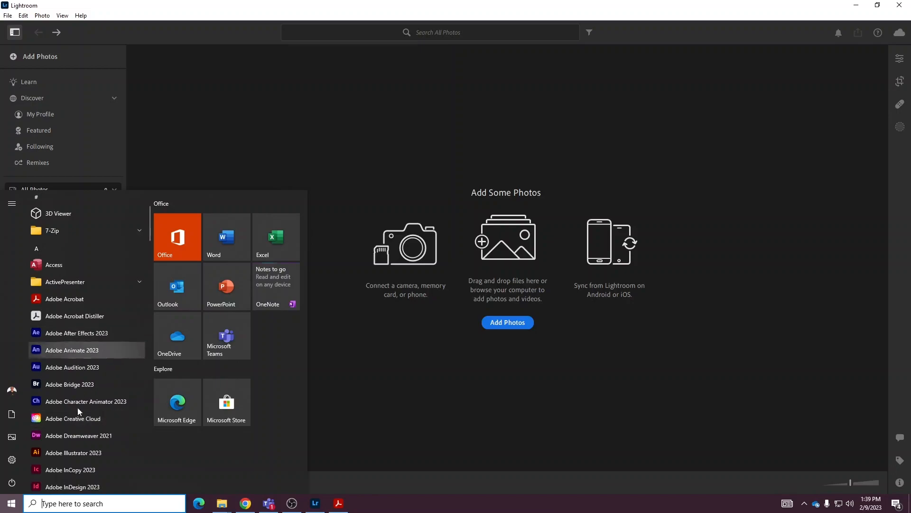
{"action": "scroll", "coordinate": [80, 394], "scroll_direction": "down", "scroll_amount": 3}
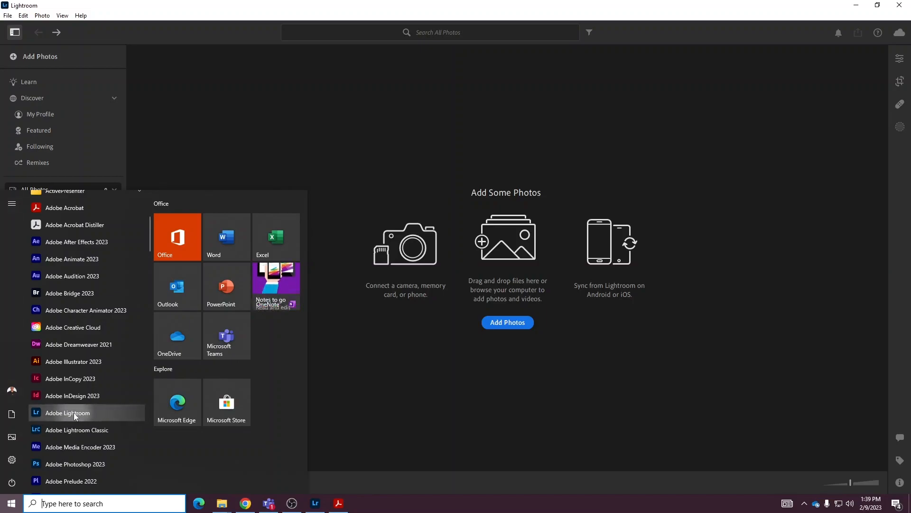
{"action": "left_click", "coordinate": [126, 505]}
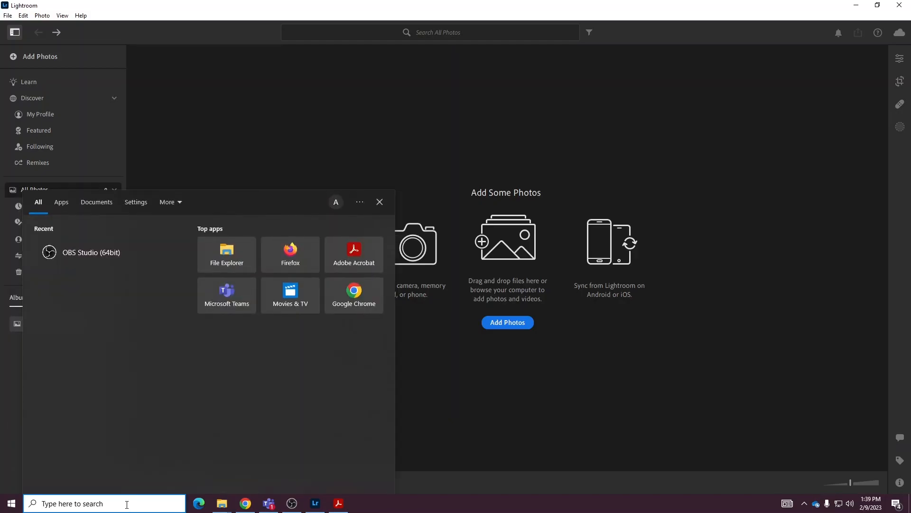
{"action": "type", "text": "li8ght"}
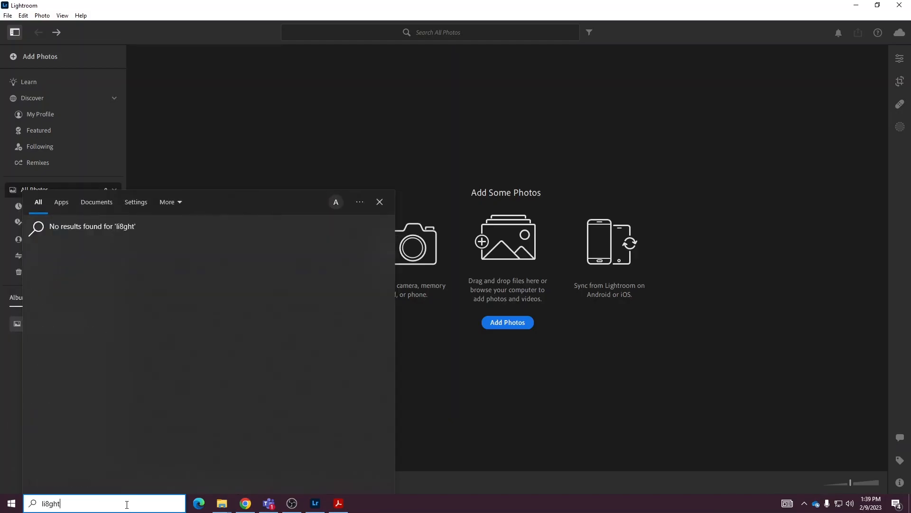
{"action": "key", "text": "BackSpace"}
{"action": "key", "text": "BackSpace"}
{"action": "key", "text": "BackSpace"}
{"action": "key", "text": "BackSpace"}
{"action": "key", "text": "BackSpace"}
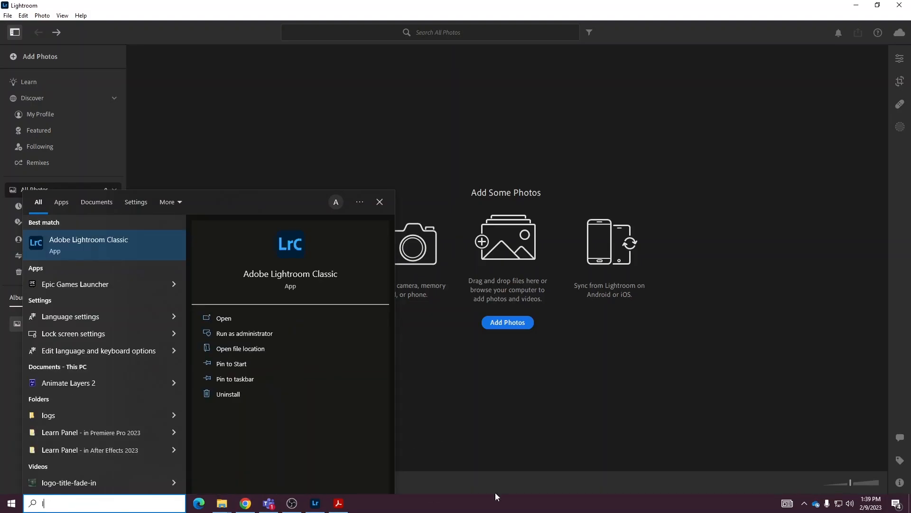
{"action": "left_click", "coordinate": [518, 416]}
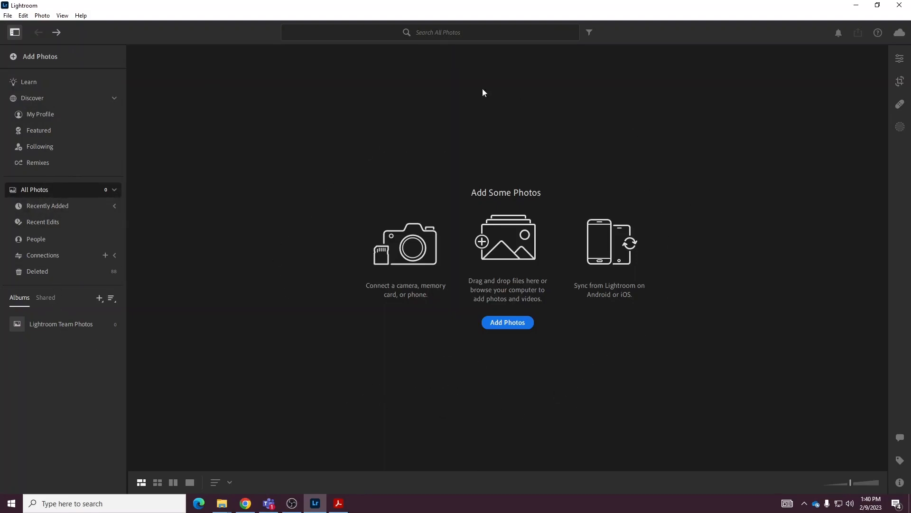
- Browse the computer for photos to add and open the photopgraphy folder inside Pictures
{"action": "left_click", "coordinate": [512, 318]}
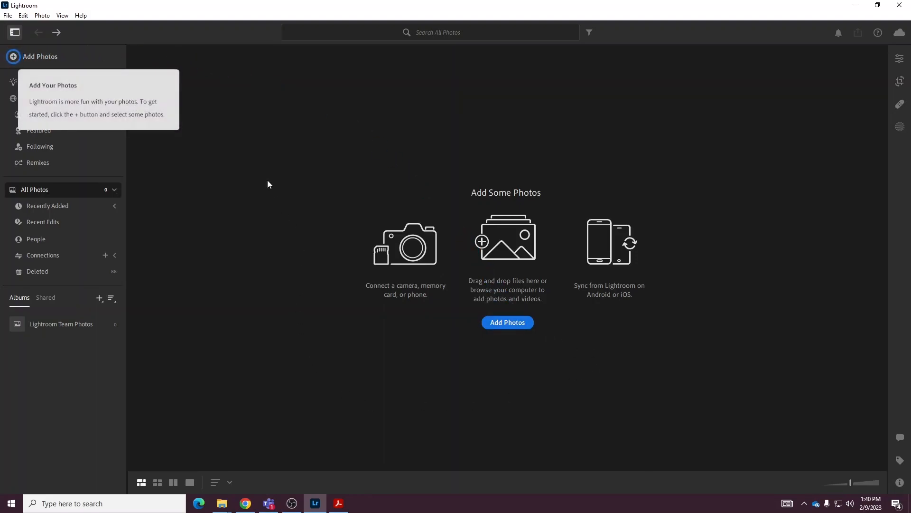
{"action": "left_click", "coordinate": [14, 57]}
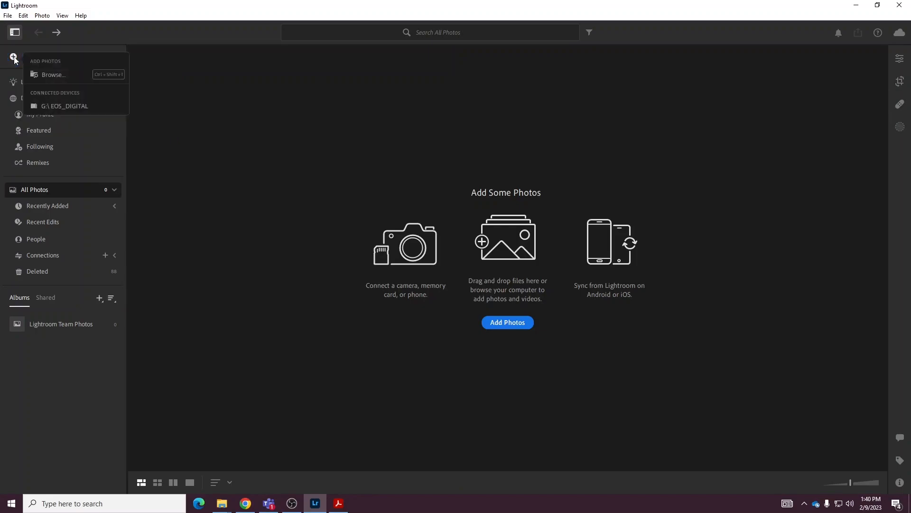
{"action": "left_click", "coordinate": [54, 75]}
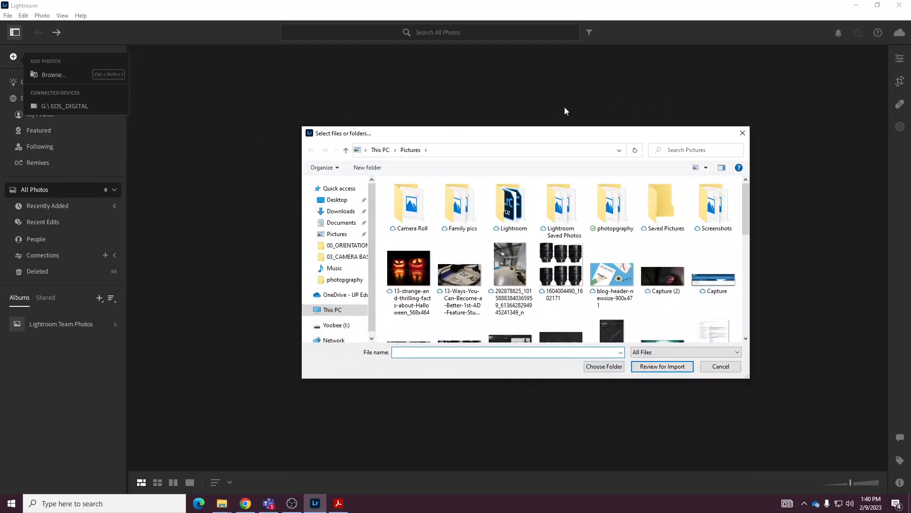
{"action": "left_click", "coordinate": [618, 207]}
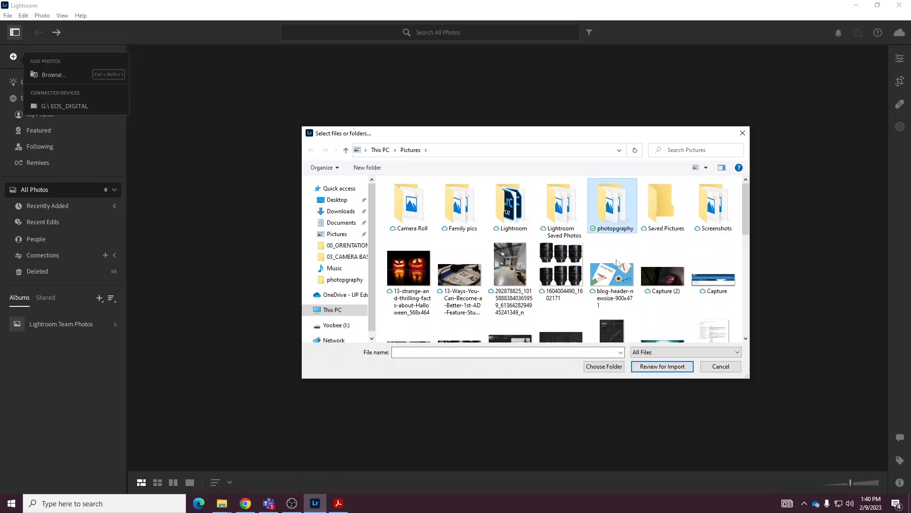
{"action": "left_click", "coordinate": [669, 370]}
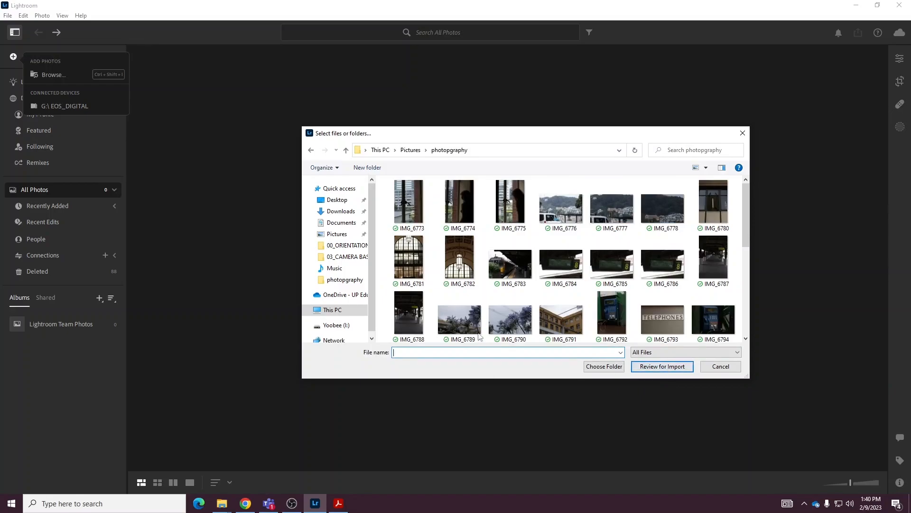
- Select the range of photos from IMG_6773 to IMG_6821, and clear the selection
{"action": "left_click", "coordinate": [408, 208]}
{"action": "scroll", "coordinate": [686, 324], "scroll_direction": "down", "scroll_amount": 4}
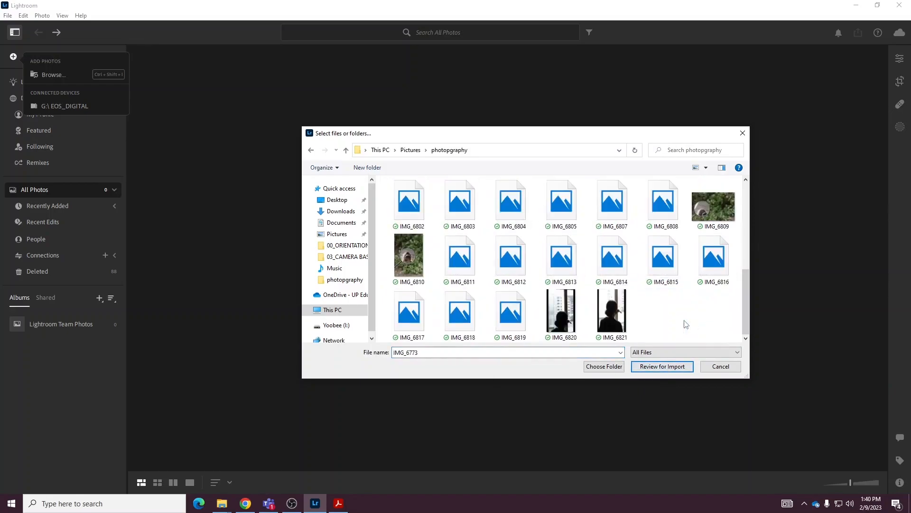
{"action": "left_click", "coordinate": [611, 317], "text": "shift"}
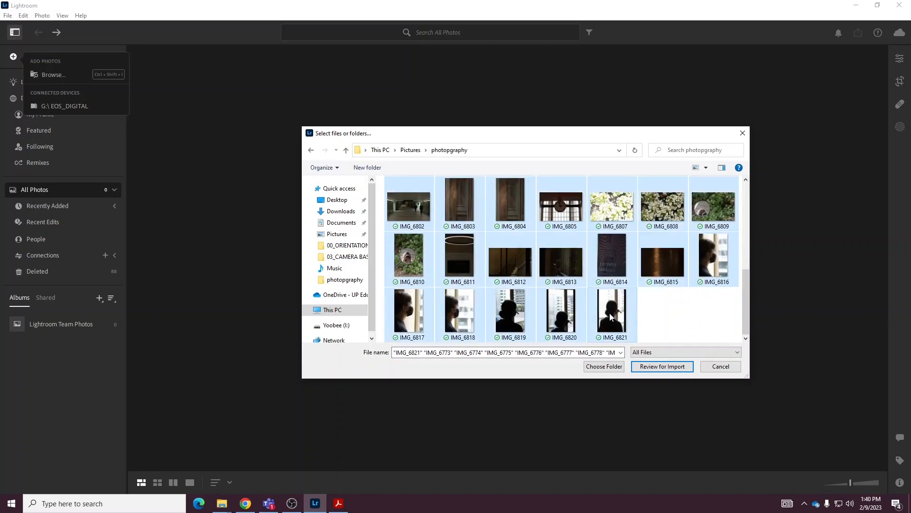
{"action": "left_click", "coordinate": [671, 323]}
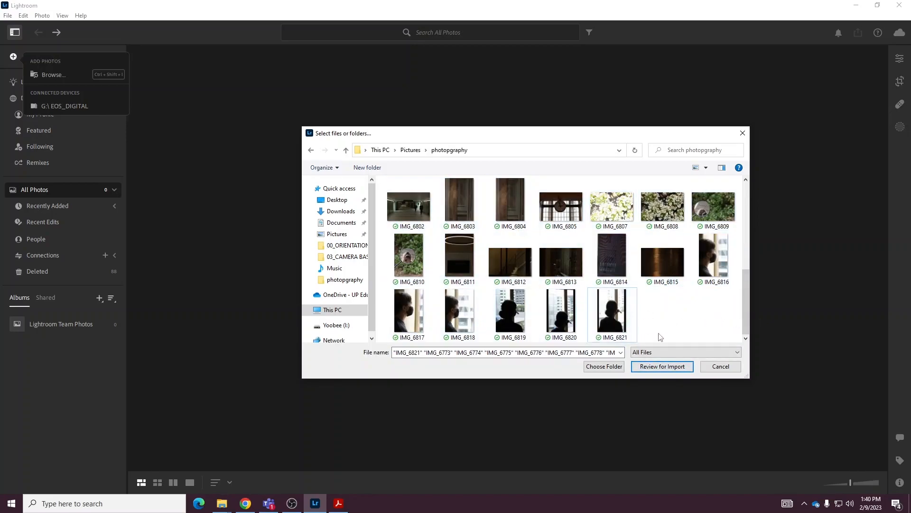
- Select every photo in the photopgraphy folder at once, and cancel that selection
{"action": "scroll", "coordinate": [660, 332], "scroll_direction": "up", "scroll_amount": 2}
{"action": "scroll", "coordinate": [660, 333], "scroll_direction": "up", "scroll_amount": 1}
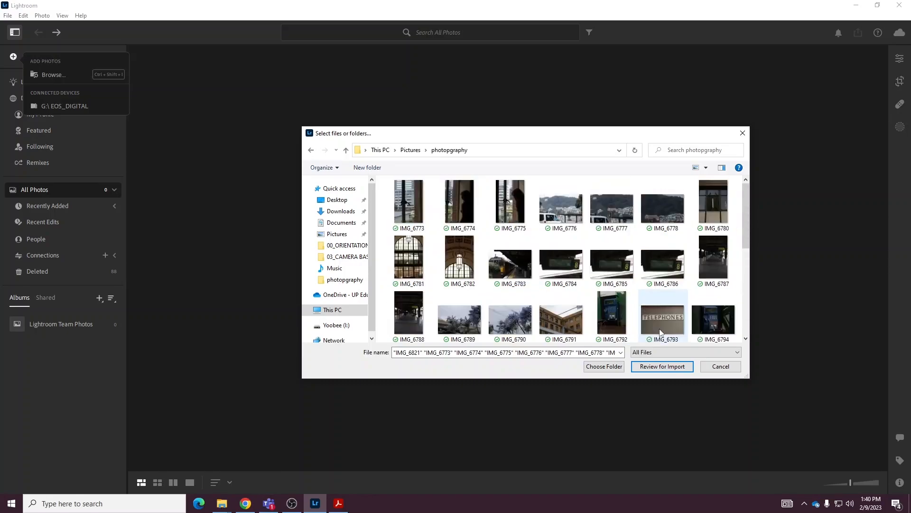
{"action": "left_click", "coordinate": [409, 204]}
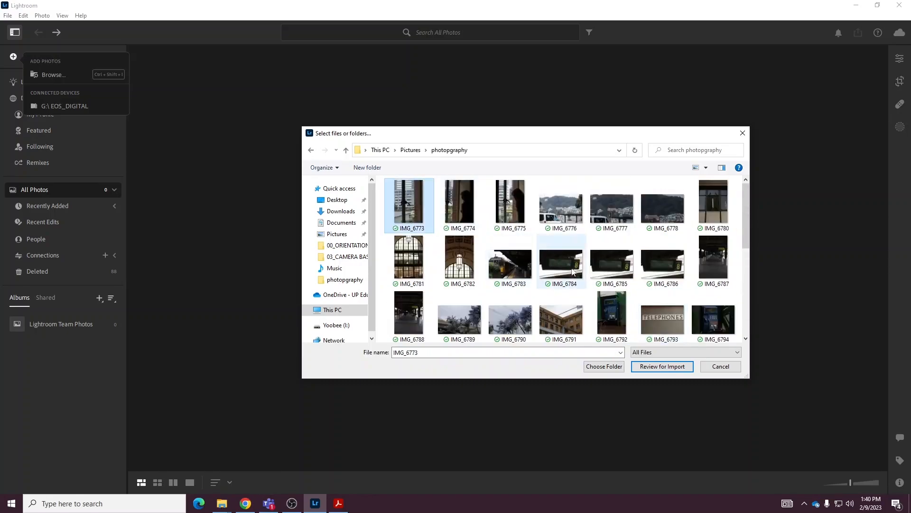
{"action": "key", "text": "ctrl+a"}
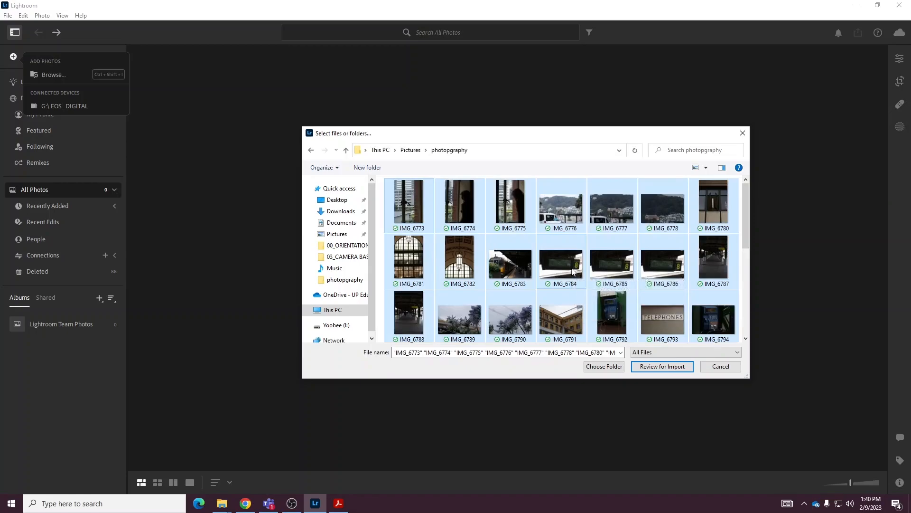
{"action": "left_click", "coordinate": [601, 271]}
- Select the photos IMG_6773 through IMG_6821, send them to the import review and accept the Creative Cloud sync notice
{"action": "left_click", "coordinate": [414, 212]}
{"action": "scroll", "coordinate": [493, 231], "scroll_direction": "down", "scroll_amount": 4}
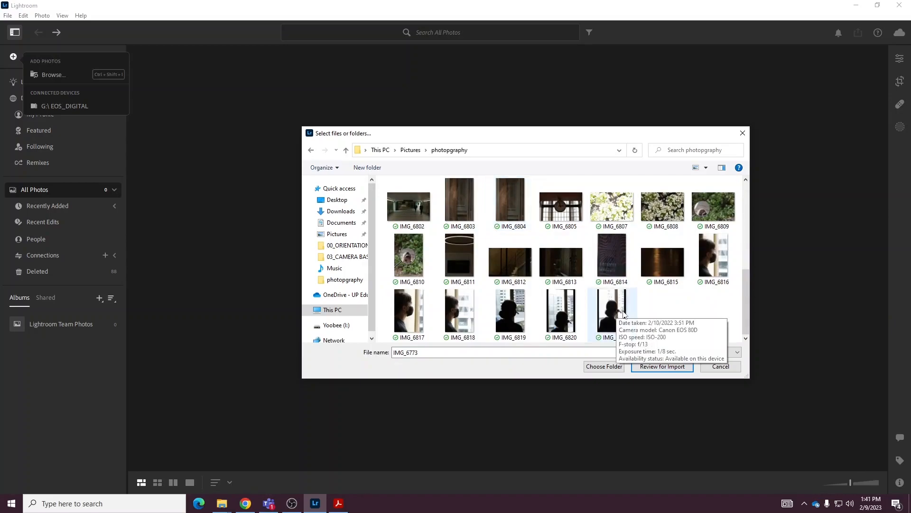
{"action": "left_click", "coordinate": [612, 313], "text": "shift"}
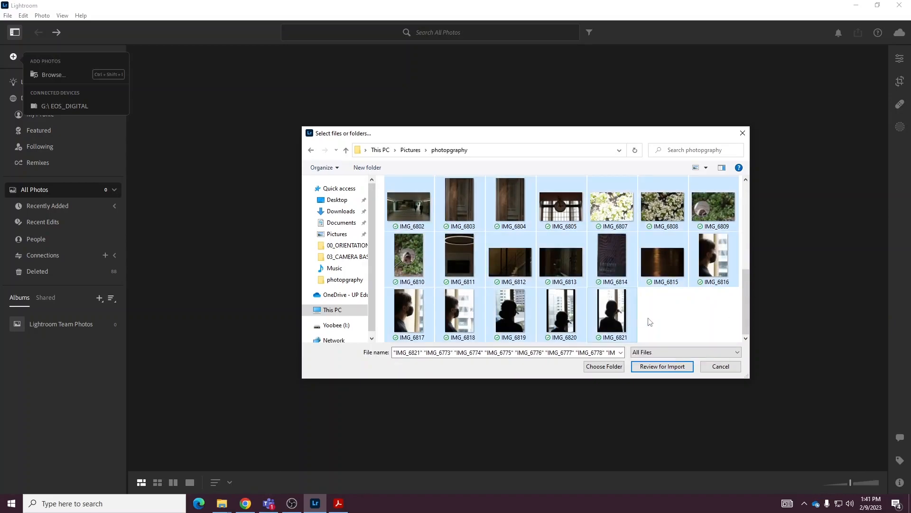
{"action": "left_click", "coordinate": [665, 368]}
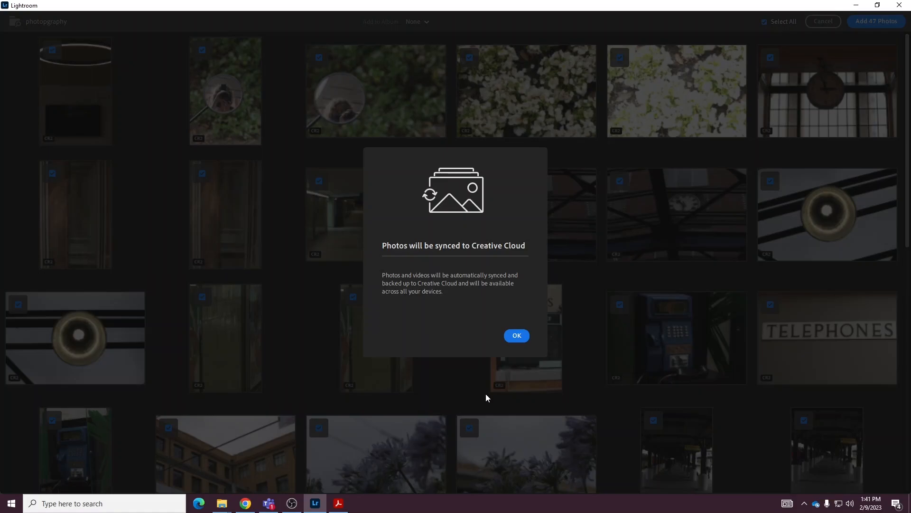
{"action": "left_click", "coordinate": [515, 335]}
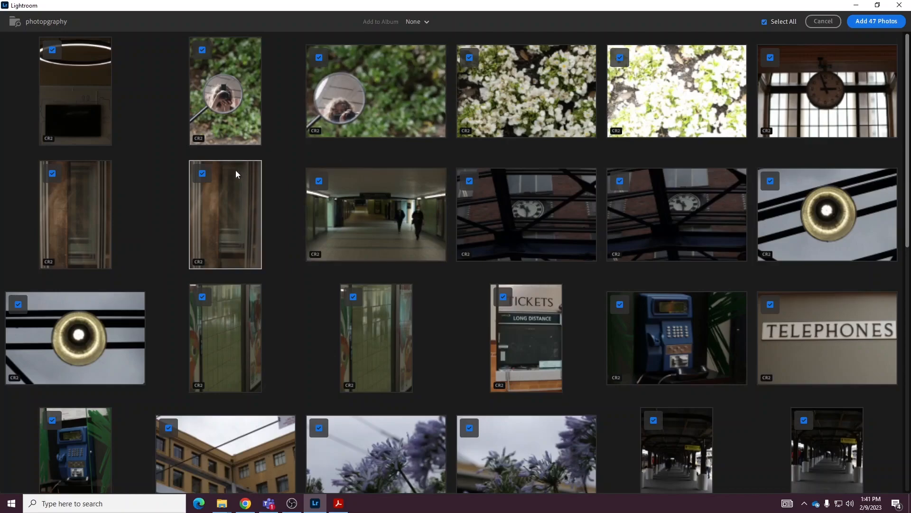
- Exclude the second wooden door photo and a Platform 8 sign photo from the import, including each again
{"action": "left_click", "coordinate": [201, 172]}
{"action": "left_click", "coordinate": [201, 173]}
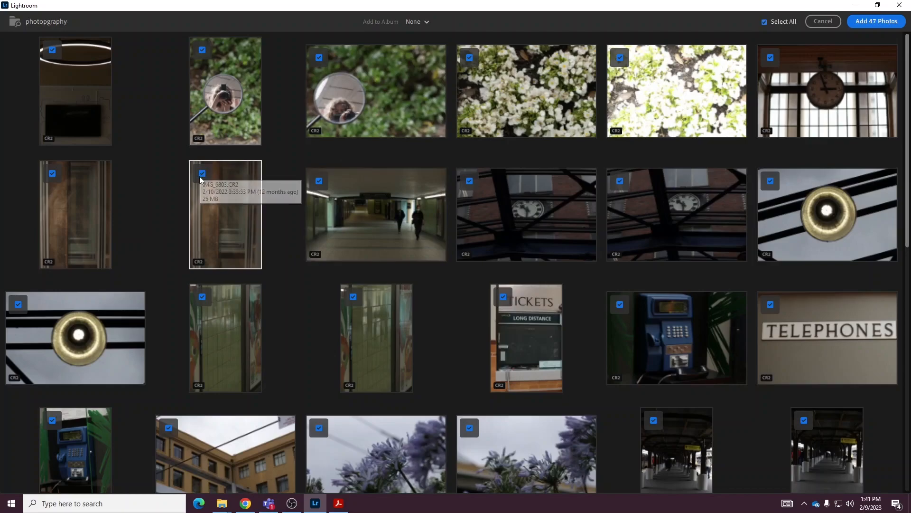
{"action": "scroll", "coordinate": [377, 245], "scroll_direction": "down", "scroll_amount": 6}
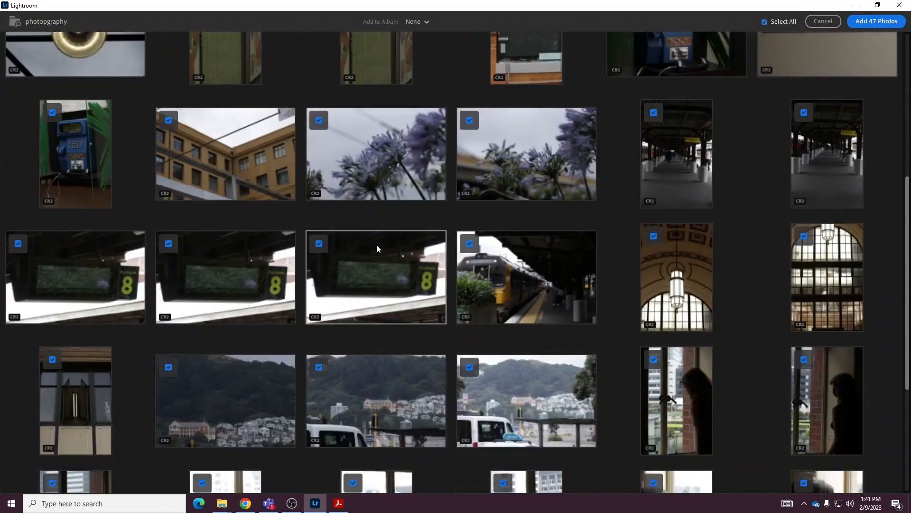
{"action": "left_click", "coordinate": [319, 244]}
{"action": "left_click", "coordinate": [320, 245]}
- Check the remaining photos in the import review and add all 47 photos to the library
{"action": "scroll", "coordinate": [339, 255], "scroll_direction": "down", "scroll_amount": 3}
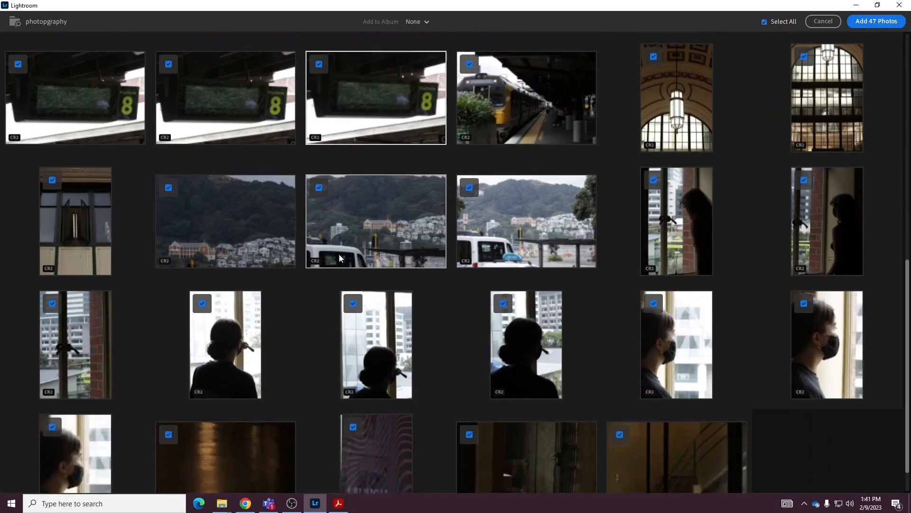
{"action": "scroll", "coordinate": [417, 285], "scroll_direction": "up", "scroll_amount": 5}
{"action": "scroll", "coordinate": [417, 284], "scroll_direction": "up", "scroll_amount": 6}
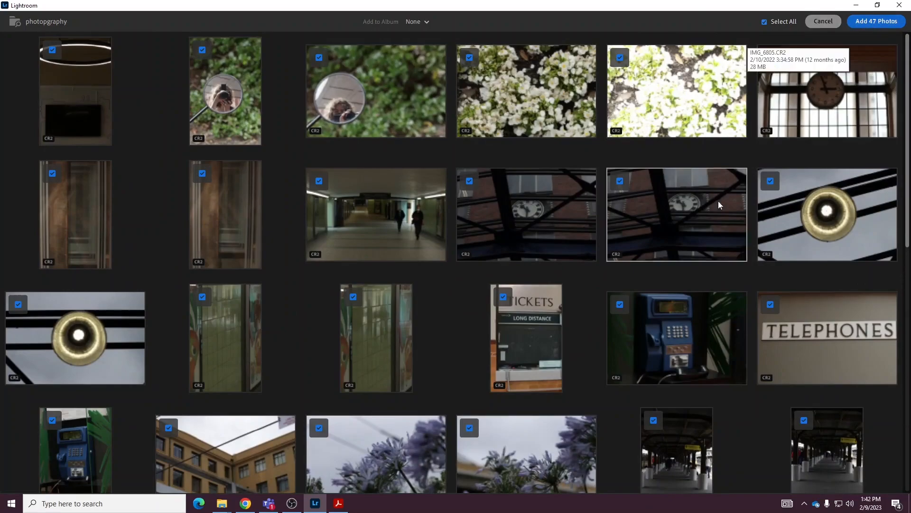
{"action": "left_click", "coordinate": [882, 23]}
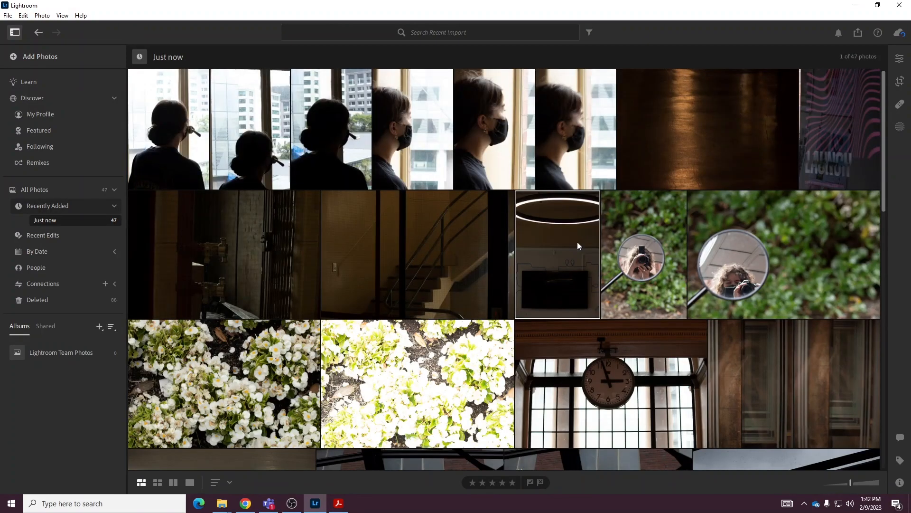
- Look through the newly imported photos in the photo grid
{"action": "scroll", "coordinate": [580, 246], "scroll_direction": "down", "scroll_amount": 2}
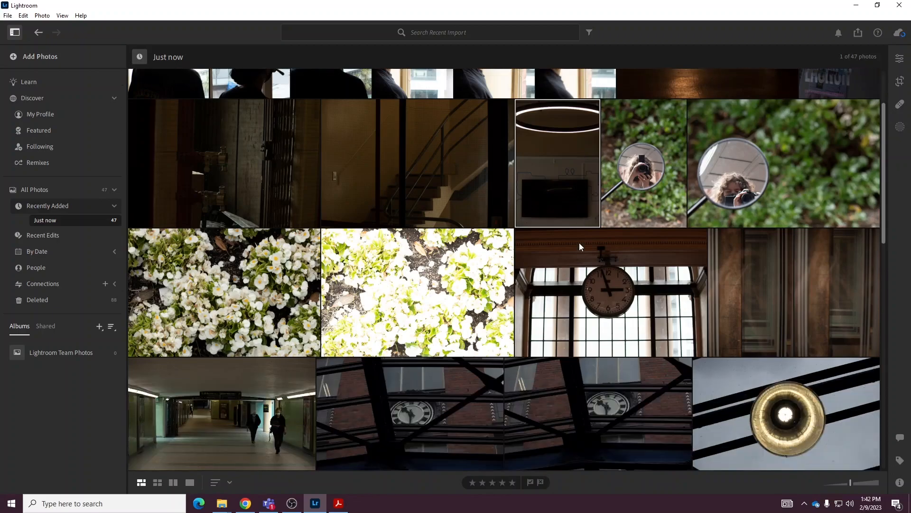
{"action": "scroll", "coordinate": [580, 246], "scroll_direction": "down", "scroll_amount": 2}
{"action": "scroll", "coordinate": [580, 246], "scroll_direction": "down", "scroll_amount": 7}
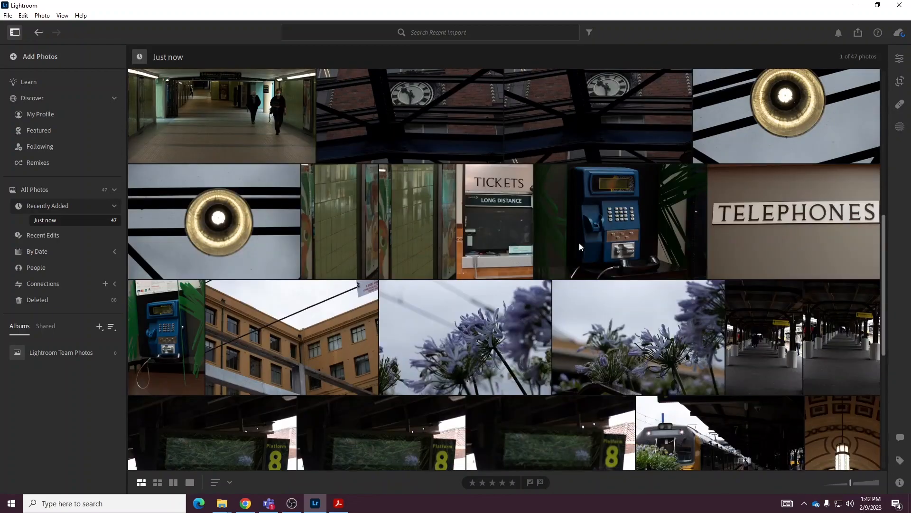
{"action": "scroll", "coordinate": [579, 243], "scroll_direction": "down", "scroll_amount": 4}
{"action": "scroll", "coordinate": [579, 243], "scroll_direction": "up", "scroll_amount": 7}
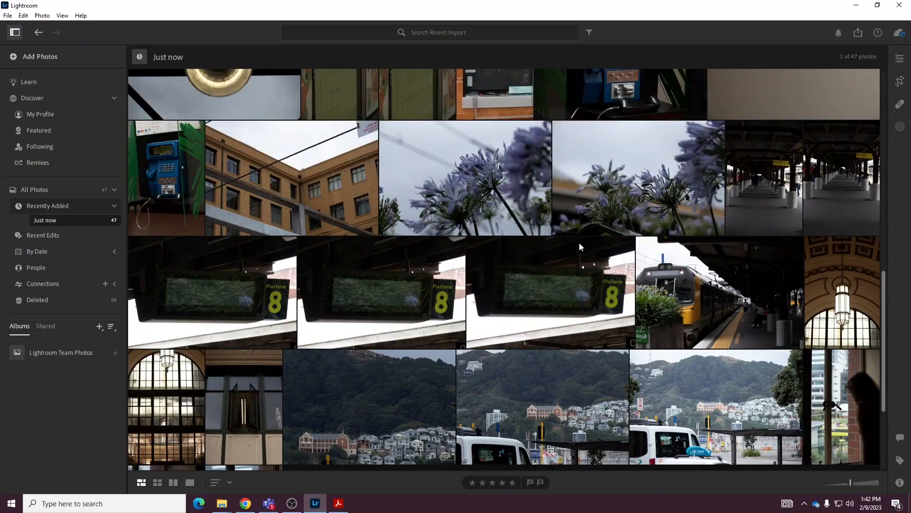
{"action": "scroll", "coordinate": [579, 246], "scroll_direction": "up", "scroll_amount": 8}
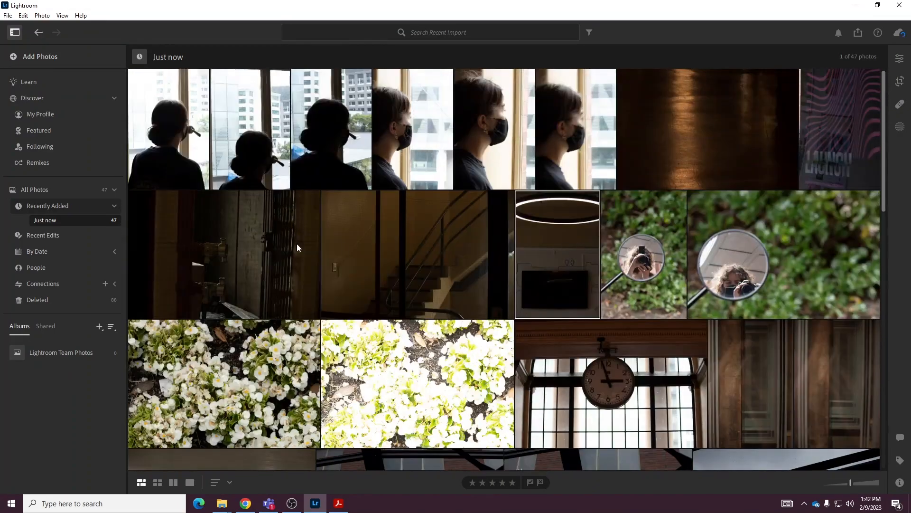
- Open the first imported photo in the single-photo view, and view the following three photos one by one
{"action": "left_click", "coordinate": [148, 140]}
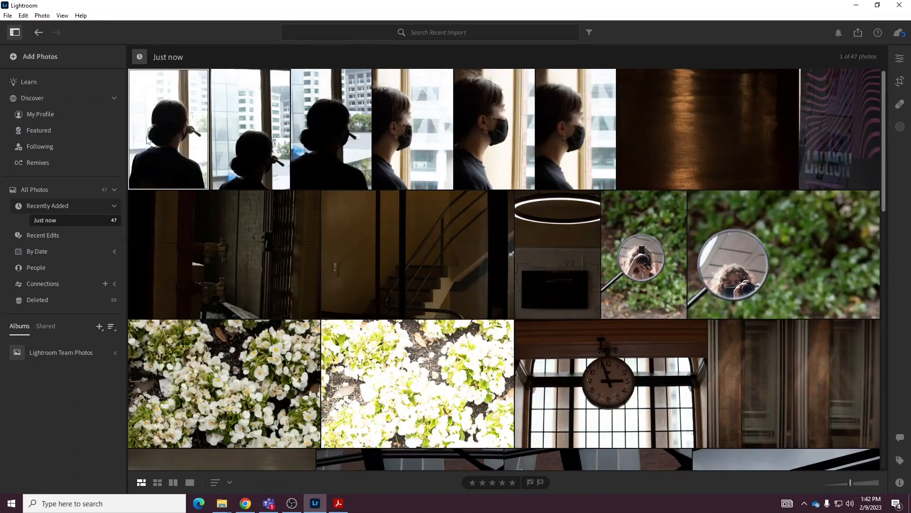
{"action": "double_click", "coordinate": [174, 141]}
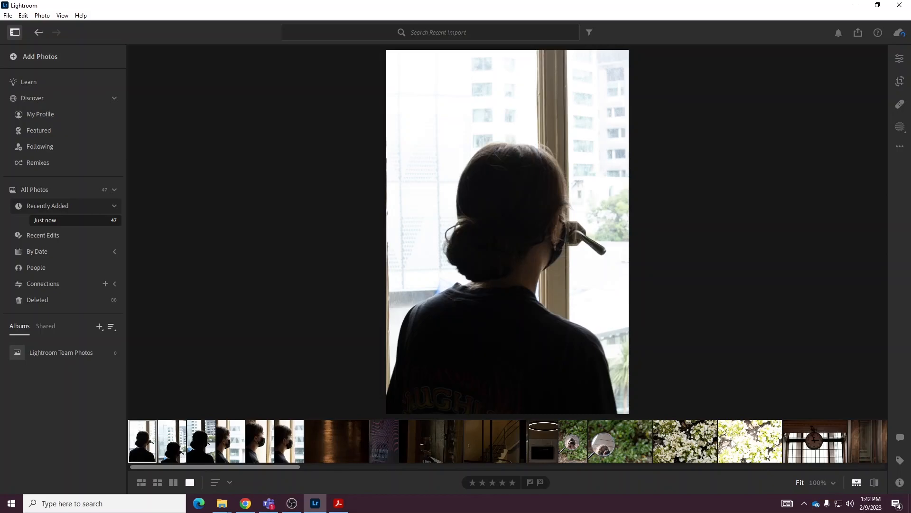
{"action": "left_click", "coordinate": [182, 451]}
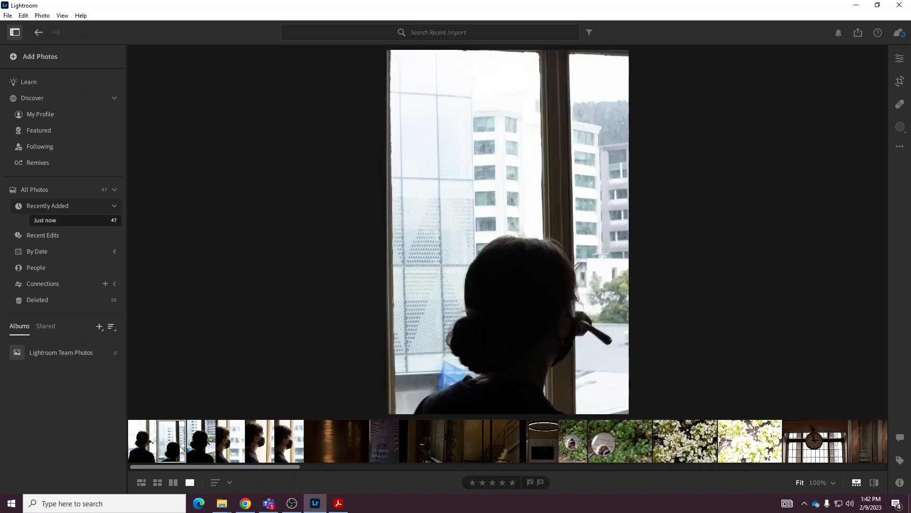
{"action": "left_click", "coordinate": [206, 448]}
{"action": "left_click", "coordinate": [231, 446]}
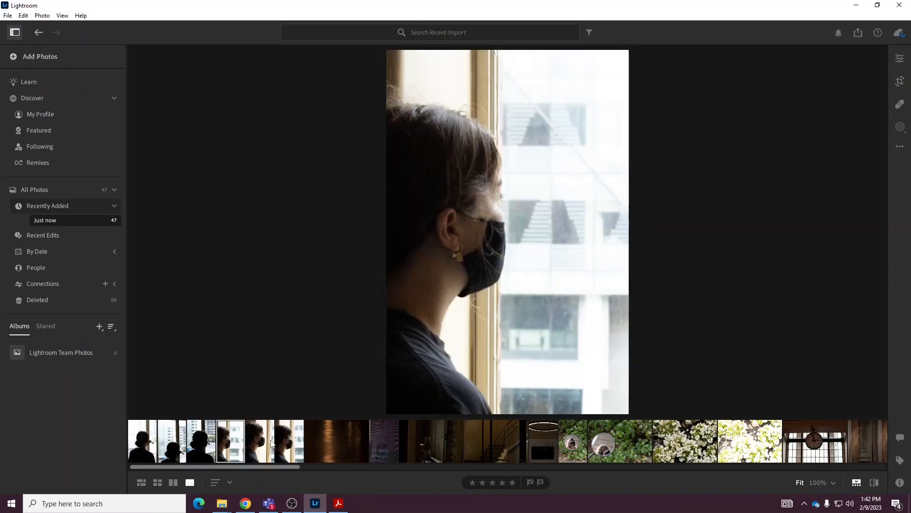
- Look through more imported photos one by one, from the masked woman at the window to the mirror and white flower shots
{"action": "left_click", "coordinate": [268, 445]}
{"action": "left_click", "coordinate": [298, 445]}
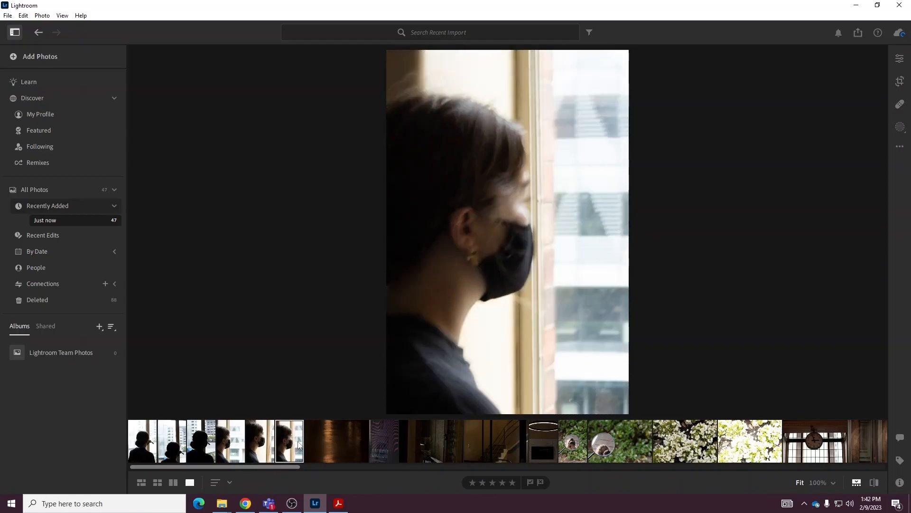
{"action": "left_click", "coordinate": [345, 437]}
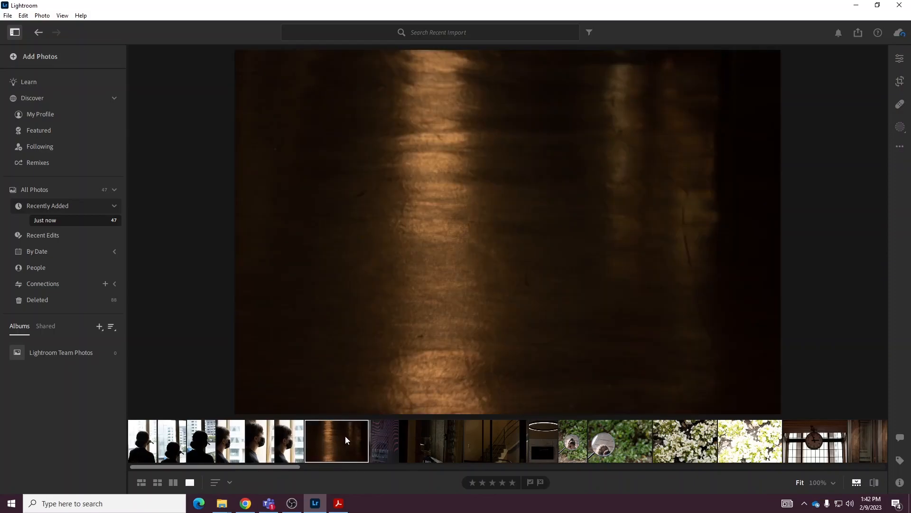
{"action": "left_click", "coordinate": [385, 436]}
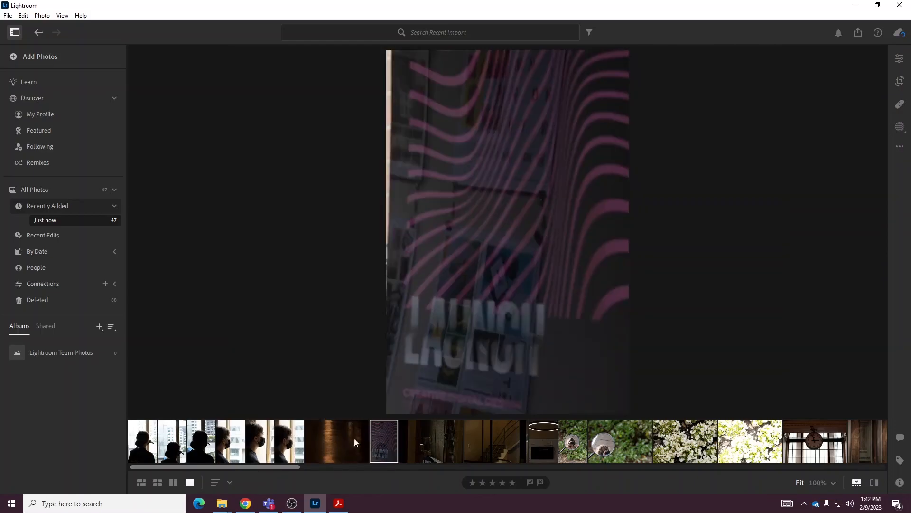
{"action": "left_click", "coordinate": [238, 446]}
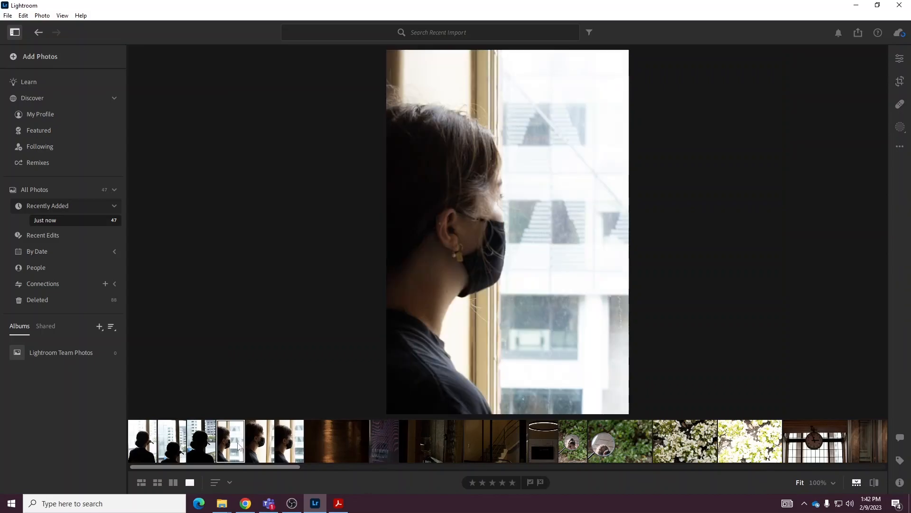
{"action": "left_click", "coordinate": [543, 444]}
{"action": "left_click", "coordinate": [576, 443]}
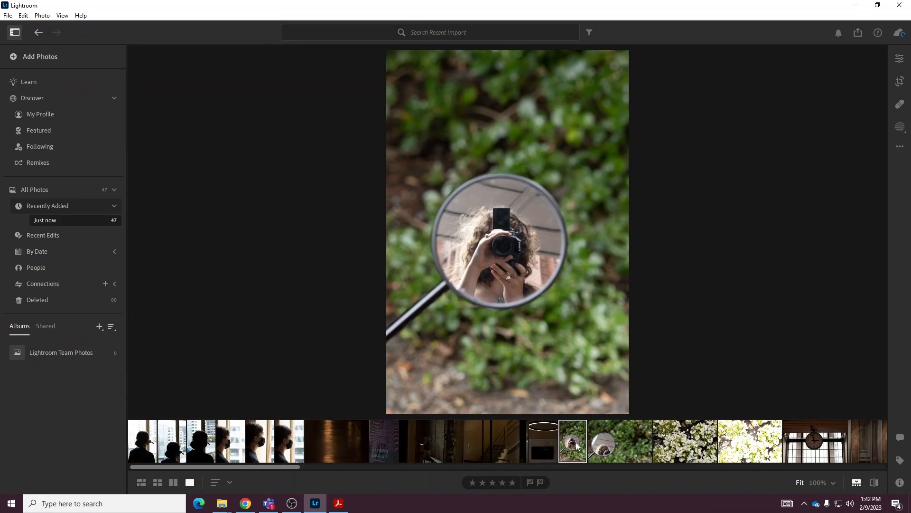
{"action": "left_click", "coordinate": [627, 441]}
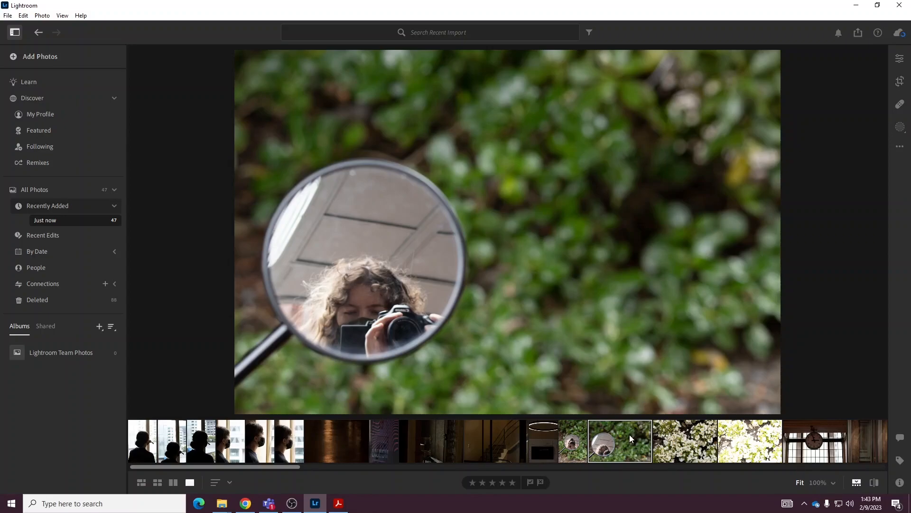
{"action": "left_click", "coordinate": [672, 437]}
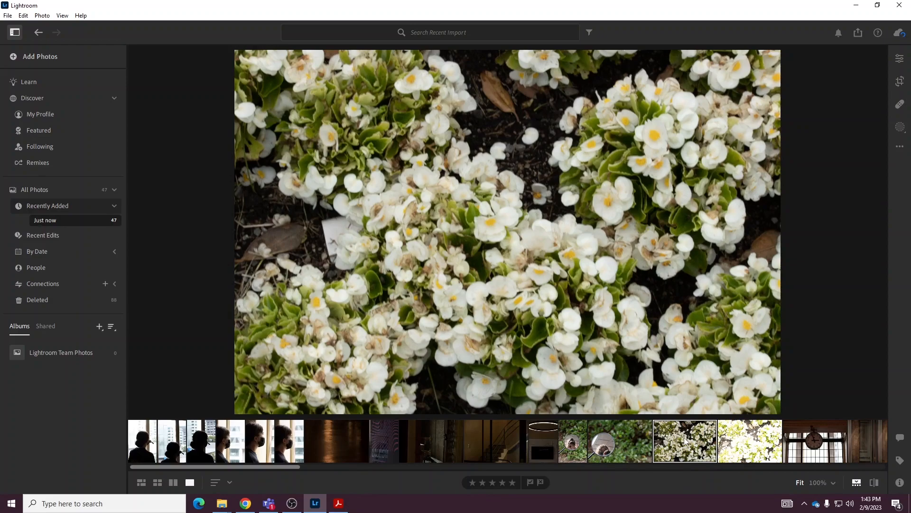
{"action": "left_click", "coordinate": [606, 447]}
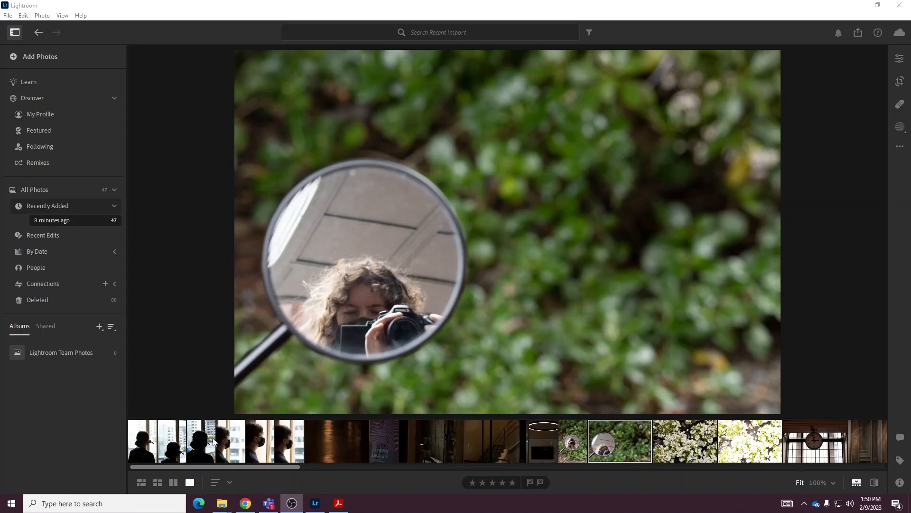
- Edit the first photo's light: contrast -4, highlights -7, shadows +8, whites +5 and blacks +15
{"action": "left_click", "coordinate": [154, 444]}
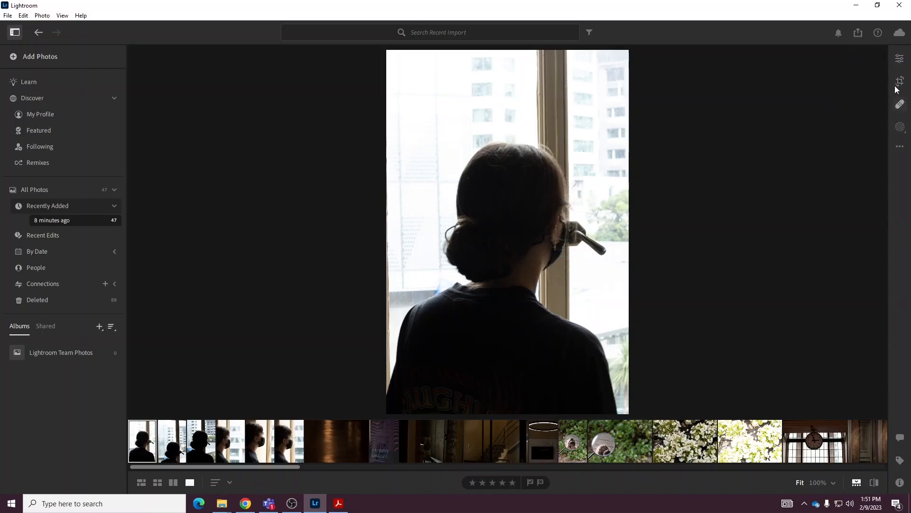
{"action": "left_click", "coordinate": [901, 61]}
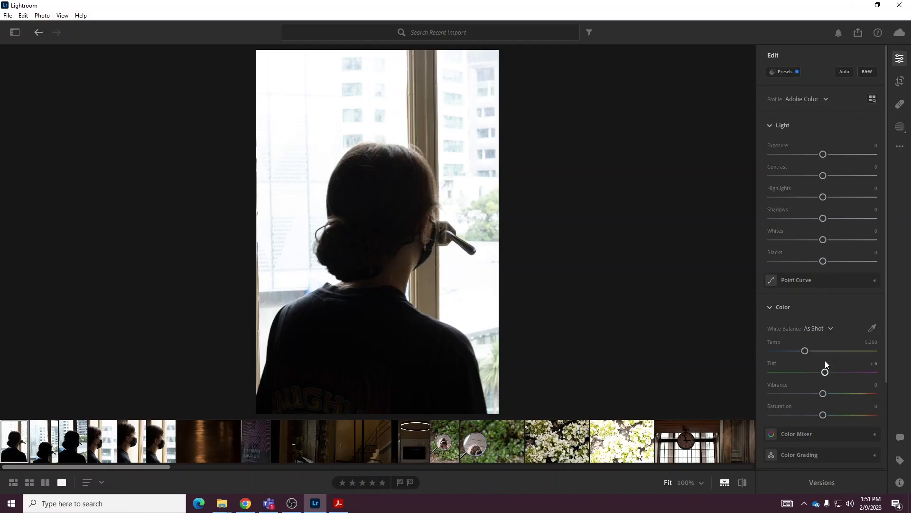
{"action": "mouse_move", "coordinate": [790, 194]}
{"action": "left_click_drag", "start_coordinate": [824, 153], "coordinate": [792, 202]}
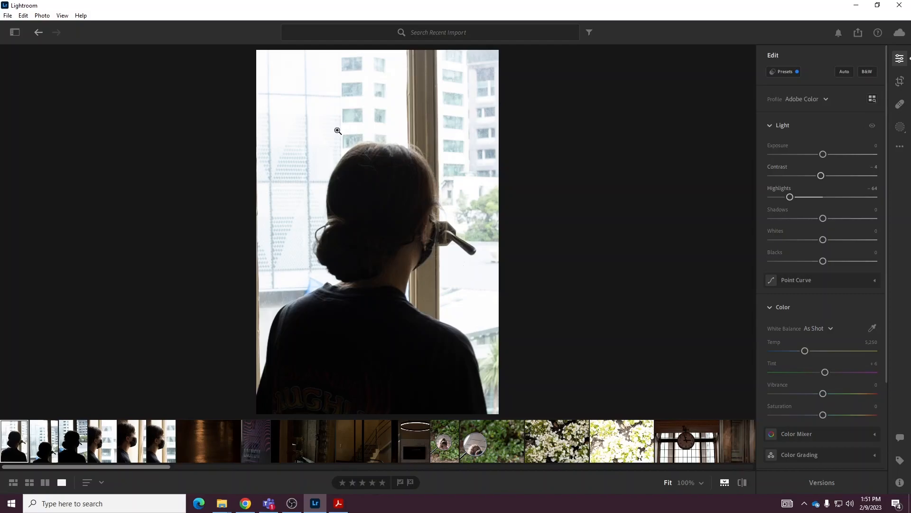
{"action": "mouse_move", "coordinate": [824, 219]}
{"action": "left_mouse_down"}
{"action": "mouse_move", "coordinate": [813, 222]}
{"action": "mouse_move", "coordinate": [829, 225]}
{"action": "left_mouse_up"}
{"action": "left_click_drag", "start_coordinate": [791, 198], "coordinate": [819, 198]}
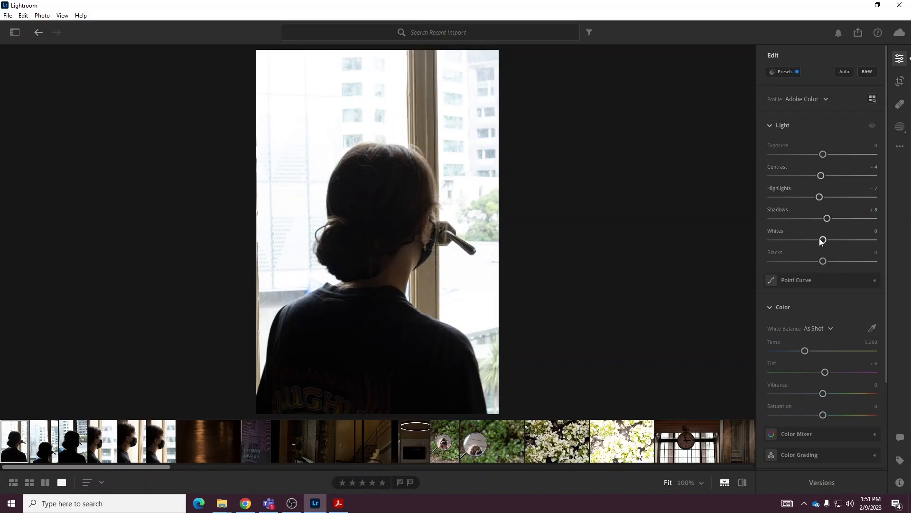
{"action": "left_click_drag", "start_coordinate": [823, 240], "coordinate": [834, 266]}
- Warm the first photo's colour with temperature 6,947, tint +7, vibrance +6 and saturation -5
{"action": "left_click_drag", "start_coordinate": [804, 352], "coordinate": [828, 397]}
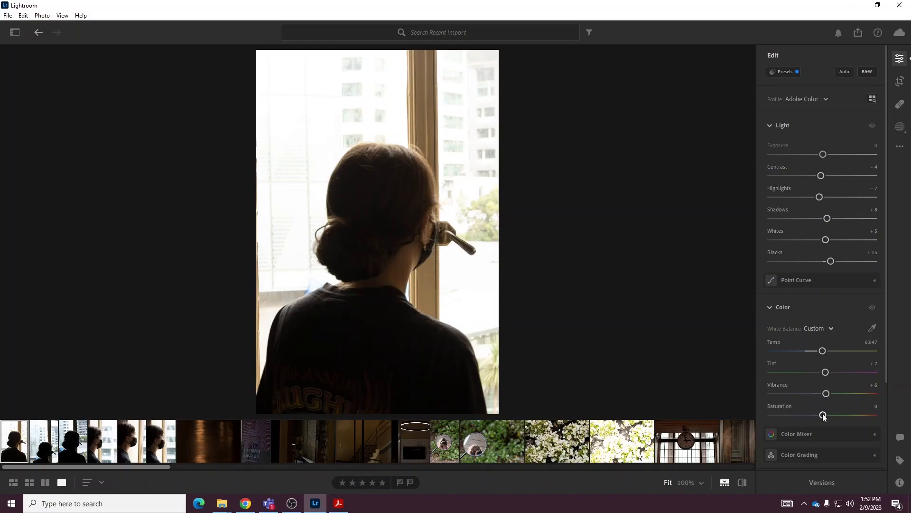
{"action": "mouse_move", "coordinate": [823, 415]}
{"action": "left_mouse_down"}
{"action": "mouse_move", "coordinate": [858, 416]}
{"action": "mouse_move", "coordinate": [768, 415]}
{"action": "mouse_move", "coordinate": [826, 415]}
{"action": "left_mouse_up"}
- Give the first photo a vignette of -4 in the Effects settings
{"action": "left_click_drag", "start_coordinate": [890, 302], "coordinate": [892, 406]}
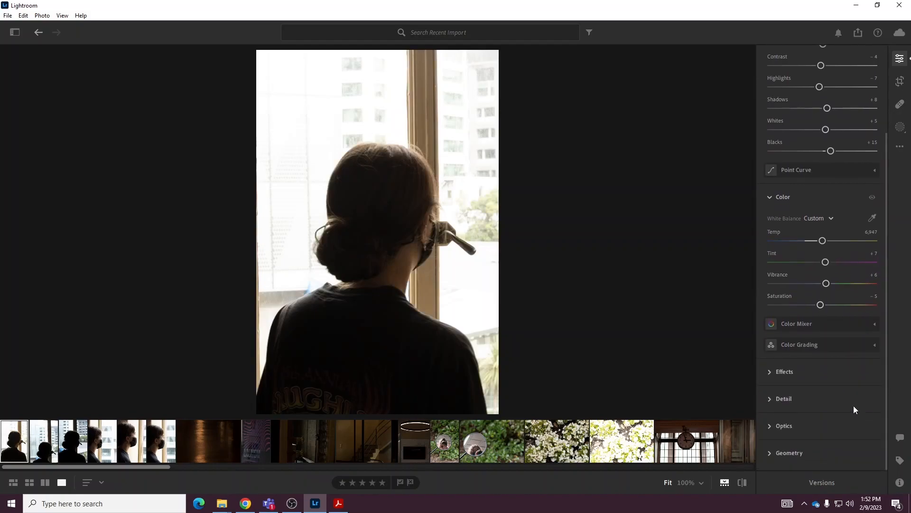
{"action": "left_click", "coordinate": [766, 369]}
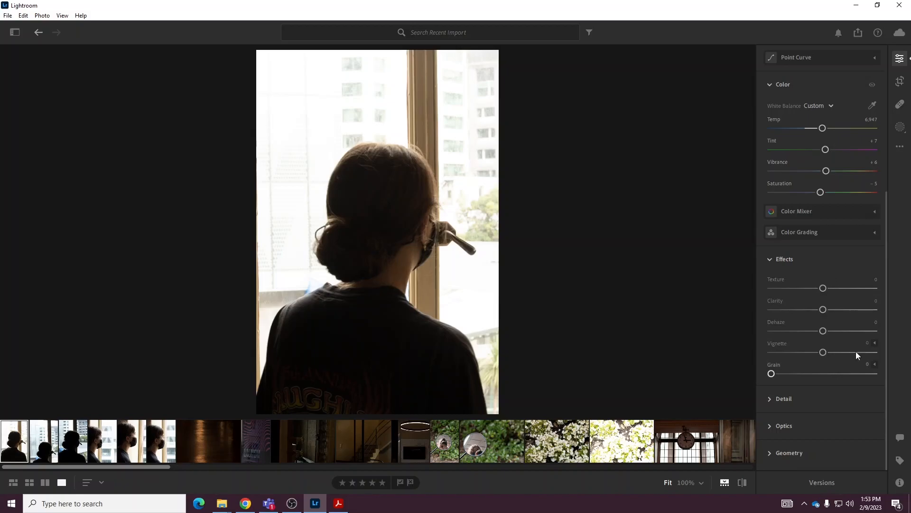
{"action": "mouse_move", "coordinate": [823, 353]}
{"action": "left_mouse_down"}
{"action": "mouse_move", "coordinate": [840, 355]}
{"action": "mouse_move", "coordinate": [817, 355]}
{"action": "left_mouse_up"}
- Set the first photo's sharpening to 69 in the Detail settings, keeping noise reduction at 0
{"action": "left_click", "coordinate": [772, 398]}
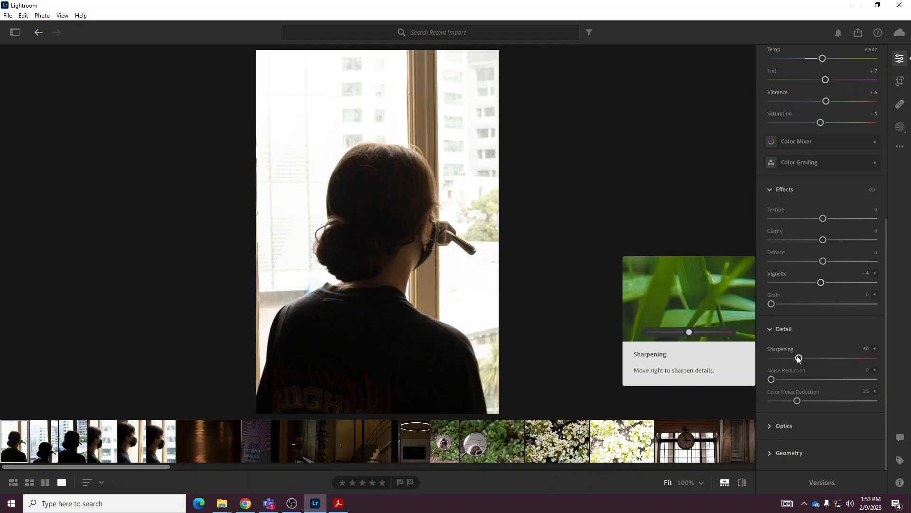
{"action": "left_click_drag", "start_coordinate": [798, 359], "coordinate": [817, 361]}
{"action": "mouse_move", "coordinate": [772, 379]}
{"action": "left_mouse_down"}
{"action": "mouse_move", "coordinate": [801, 382]}
{"action": "mouse_move", "coordinate": [771, 383]}
{"action": "left_mouse_up"}
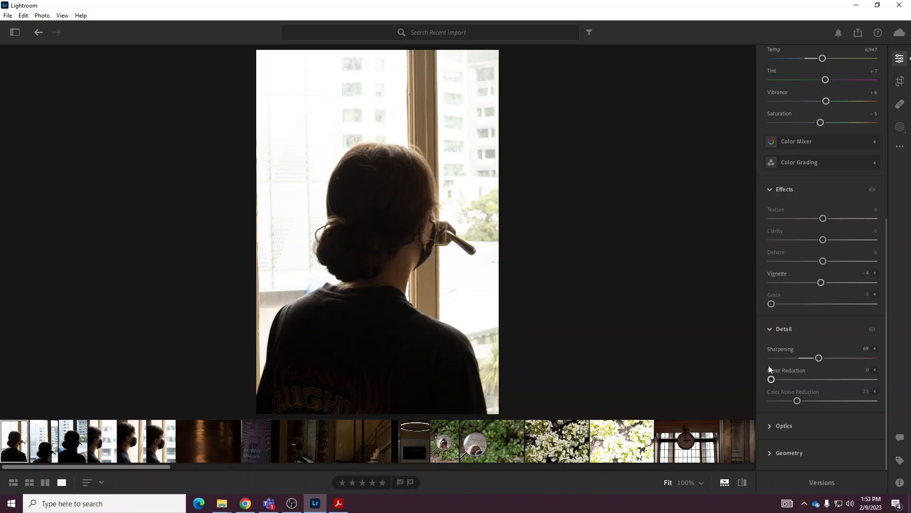
- Collapse the Detail, Effects, Light and Color groups of edit settings
{"action": "left_click", "coordinate": [771, 329]}
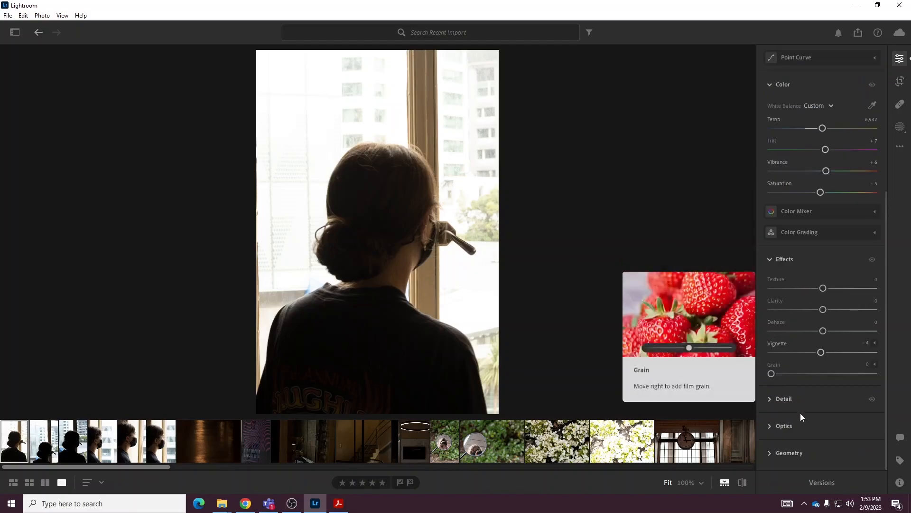
{"action": "scroll", "coordinate": [805, 418], "scroll_direction": "up", "scroll_amount": 1}
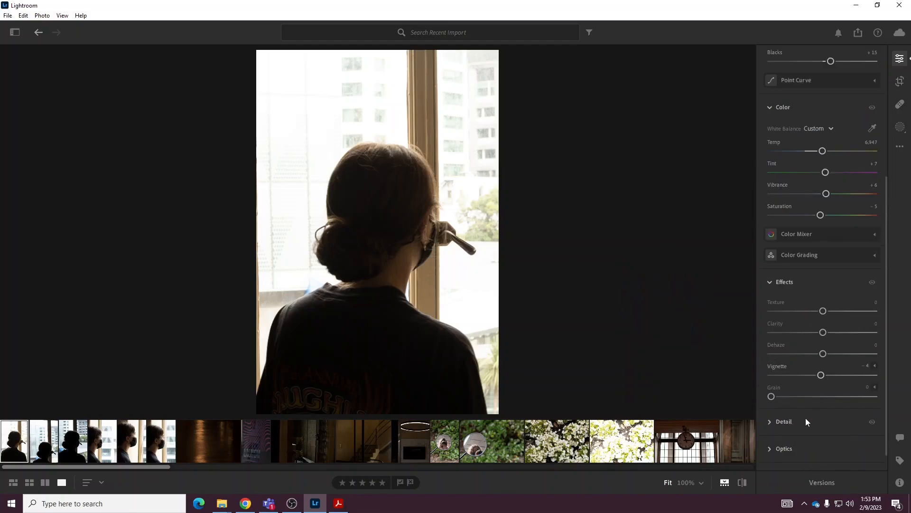
{"action": "left_click", "coordinate": [772, 283]}
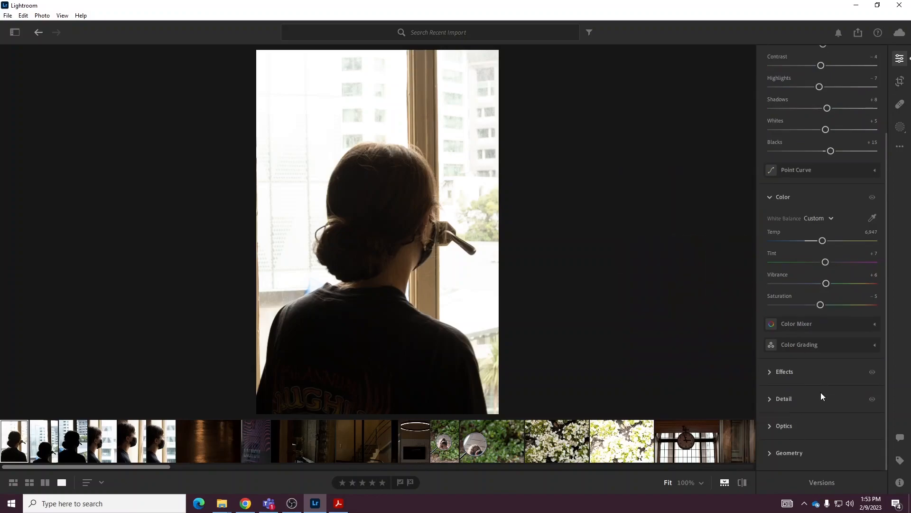
{"action": "scroll", "coordinate": [821, 392], "scroll_direction": "up", "scroll_amount": 4}
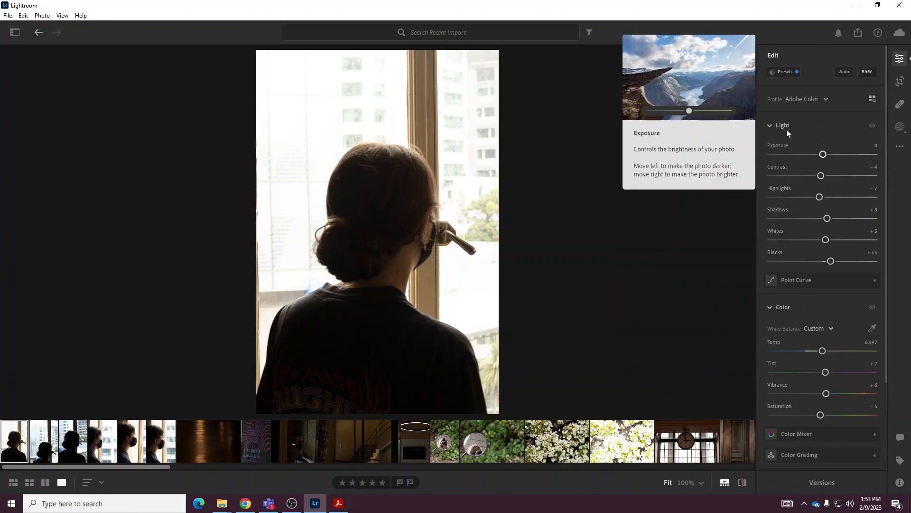
{"action": "left_click", "coordinate": [770, 126]}
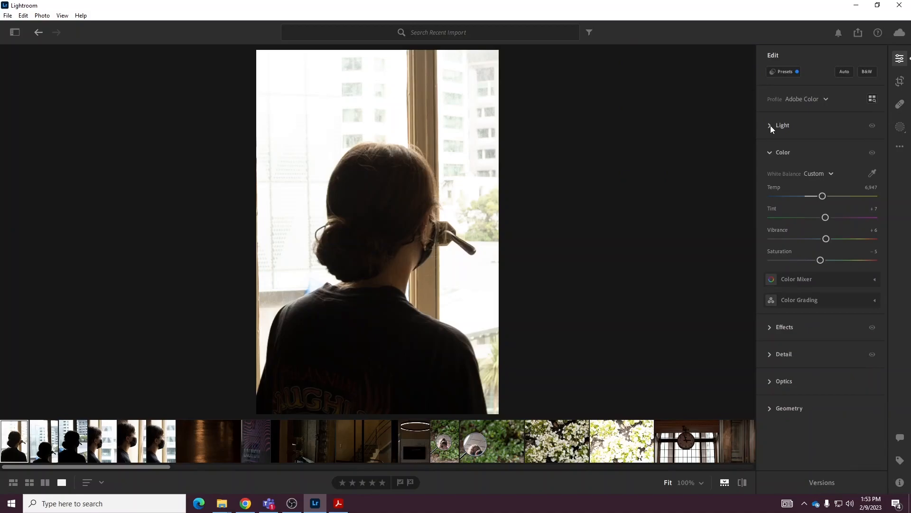
{"action": "left_click", "coordinate": [769, 152]}
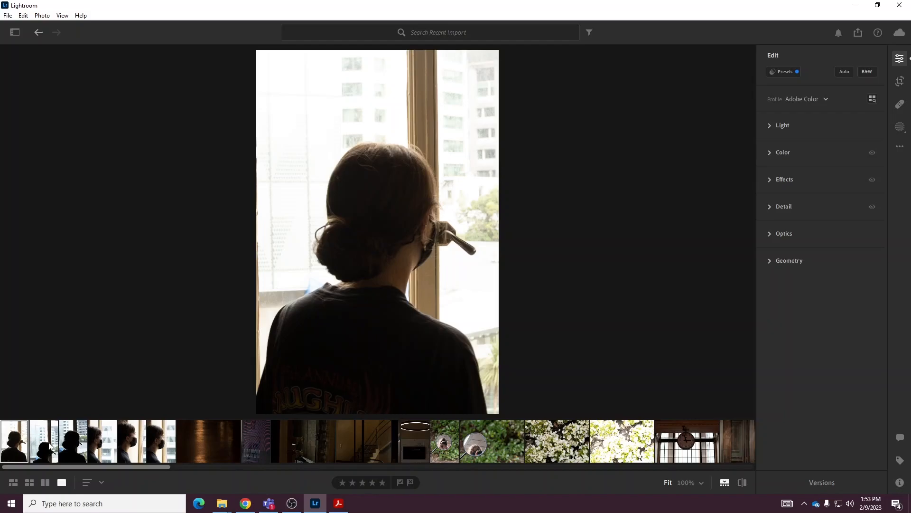
- Apply automatic adjustments to the second photo of the woman at the window and show its Light values
{"action": "left_click", "coordinate": [50, 446]}
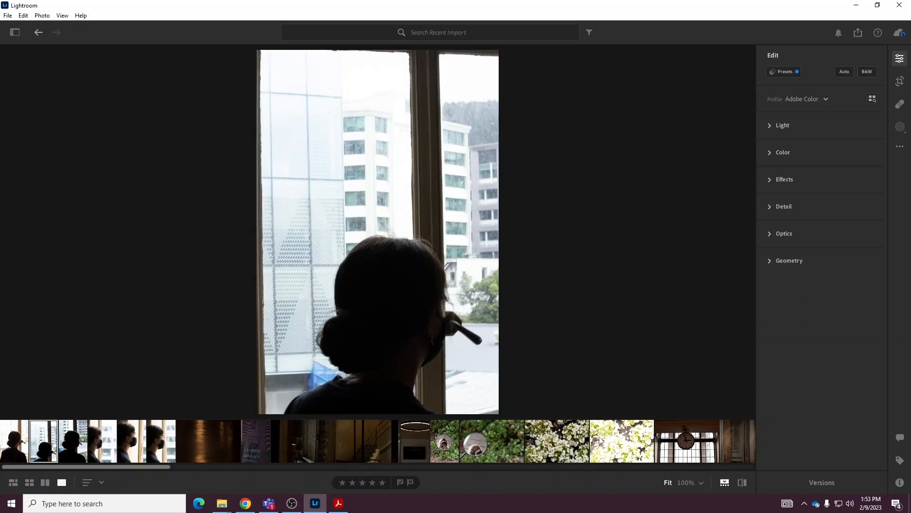
{"action": "left_click", "coordinate": [846, 72]}
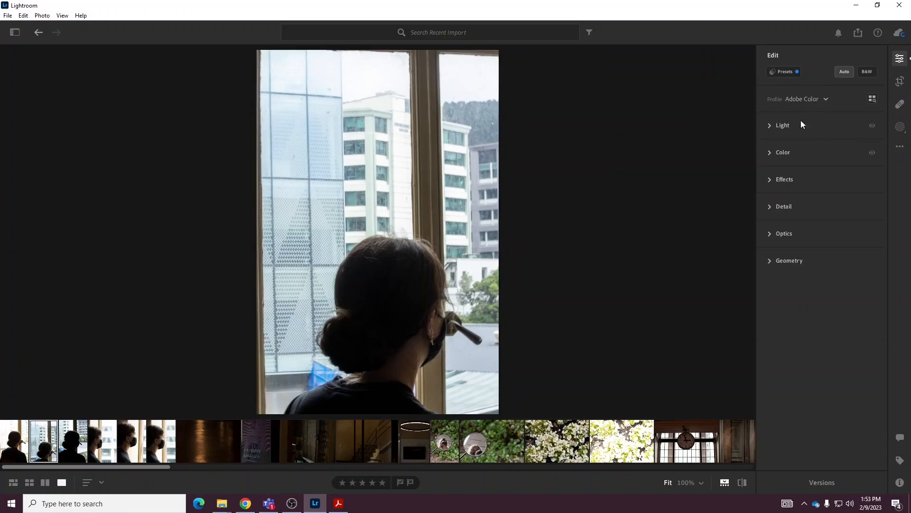
{"action": "left_click", "coordinate": [770, 126]}
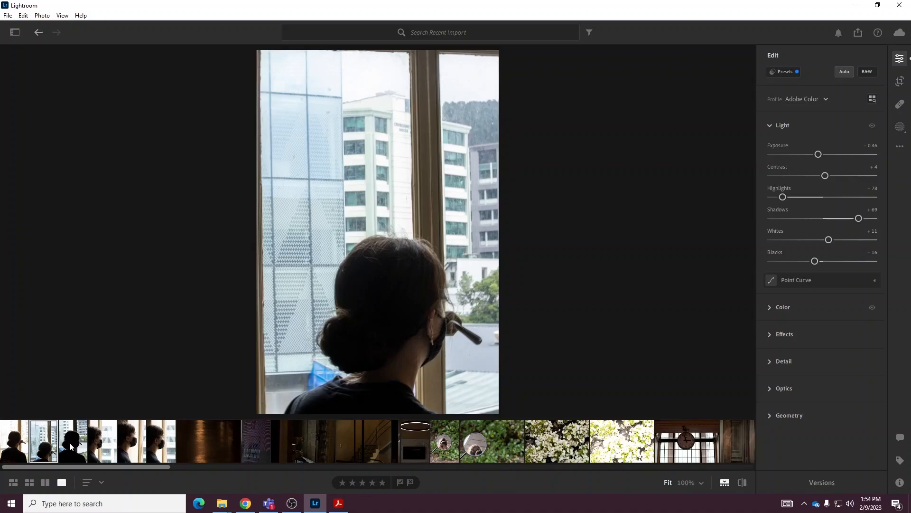
- Try the black-and-white conversion on the second photo and switch it back to colour
{"action": "left_click", "coordinate": [868, 71]}
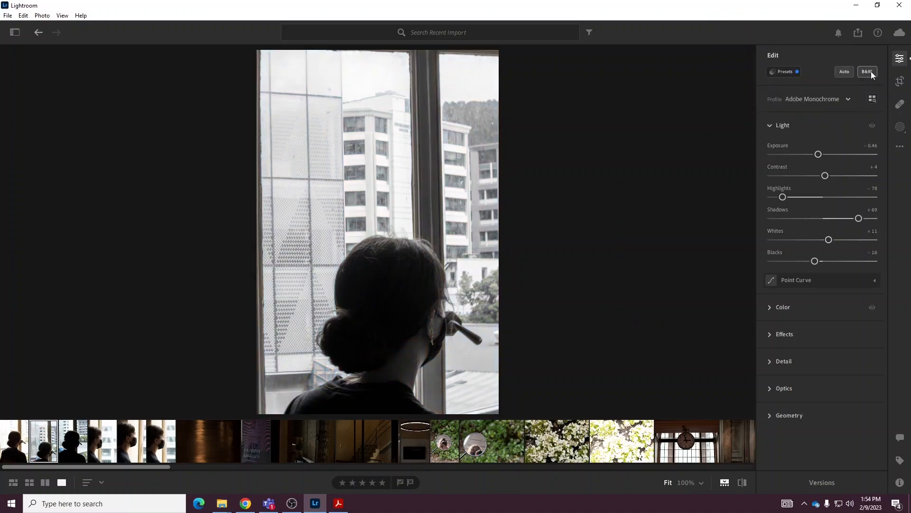
{"action": "left_click", "coordinate": [870, 71]}
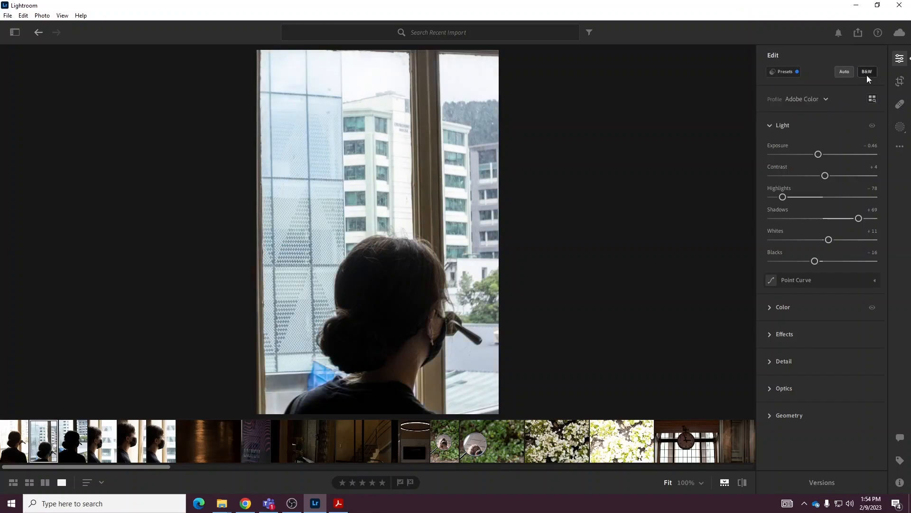
- View the Crop and Healing tool options for the second photo, dismissing the Crop tip, and return to the edit settings
{"action": "left_click", "coordinate": [902, 81]}
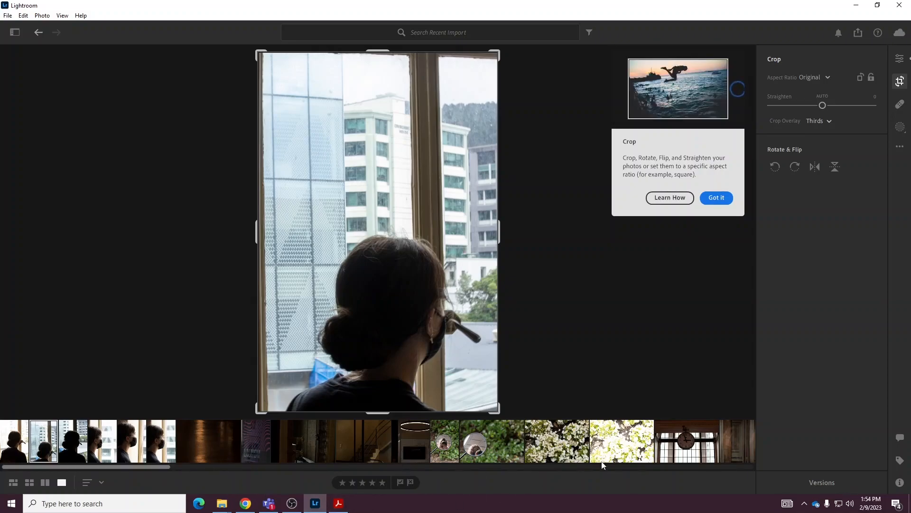
{"action": "left_click", "coordinate": [717, 197]}
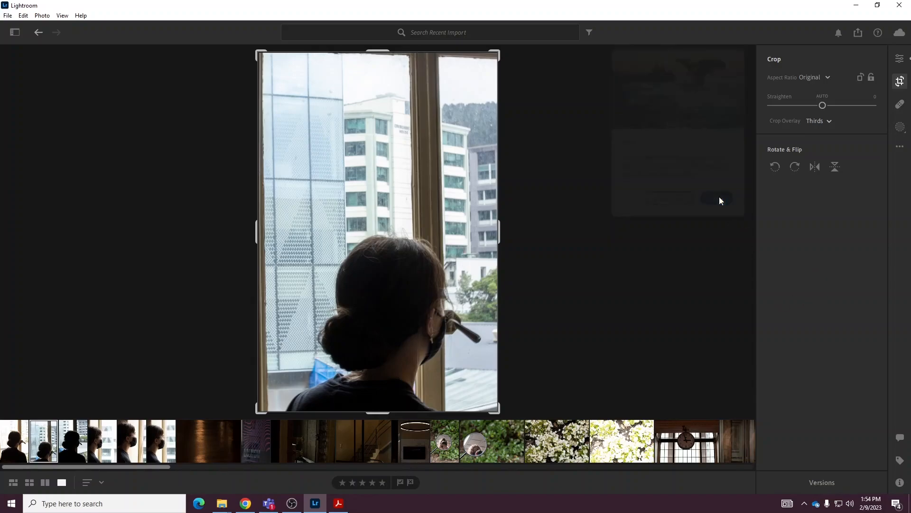
{"action": "left_click", "coordinate": [899, 58]}
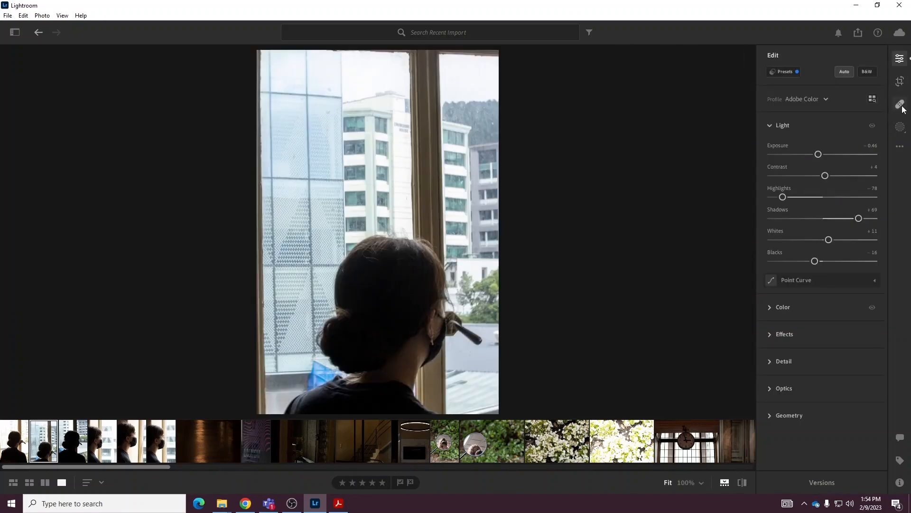
{"action": "left_click", "coordinate": [900, 104]}
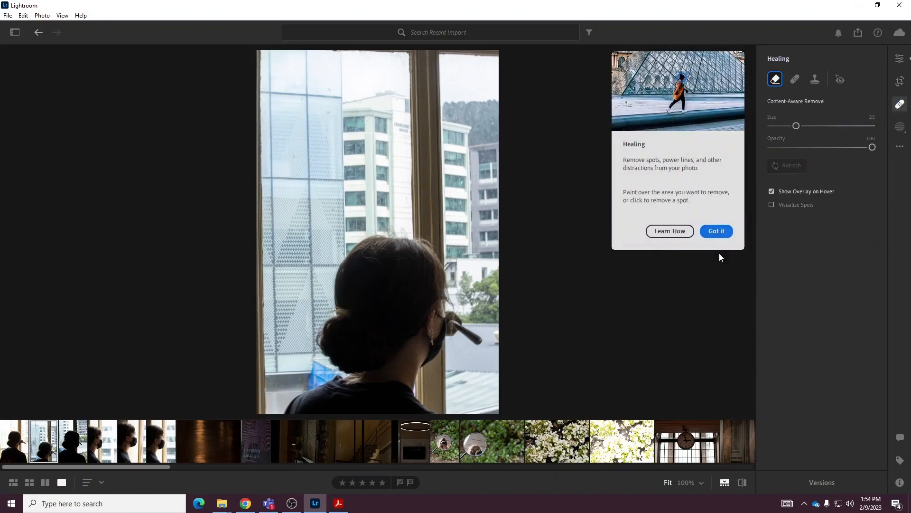
{"action": "left_click", "coordinate": [900, 58]}
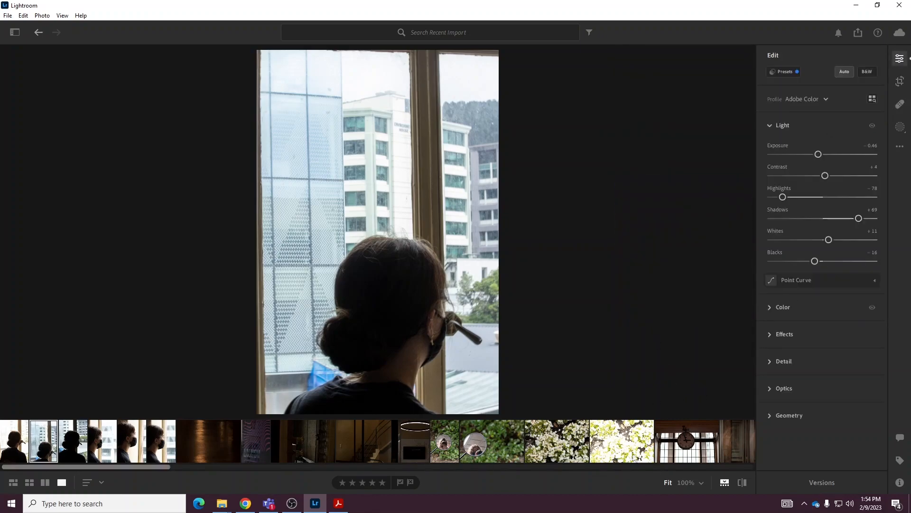
- Apply automatic adjustments to the overexposed photo of white flowers
{"action": "left_click", "coordinate": [622, 448]}
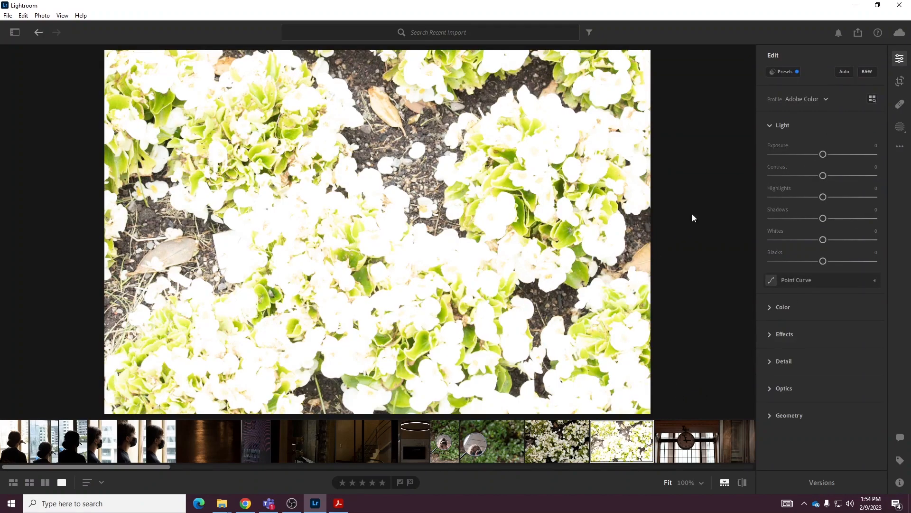
{"action": "left_click", "coordinate": [845, 71]}
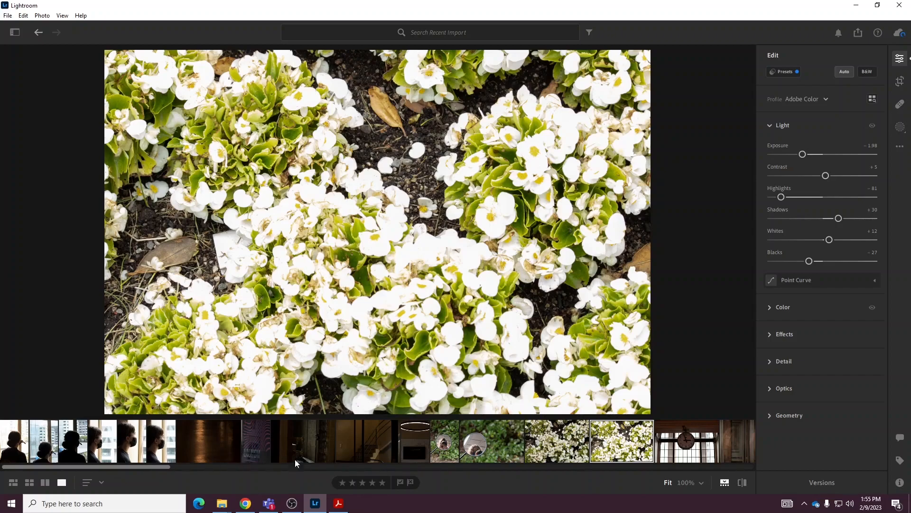
- Select all the imported photos in the filmstrip, from the last window photo back to the first
{"action": "left_click_drag", "start_coordinate": [149, 467], "coordinate": [568, 482]}
{"action": "left_click_drag", "start_coordinate": [449, 467], "coordinate": [414, 469]}
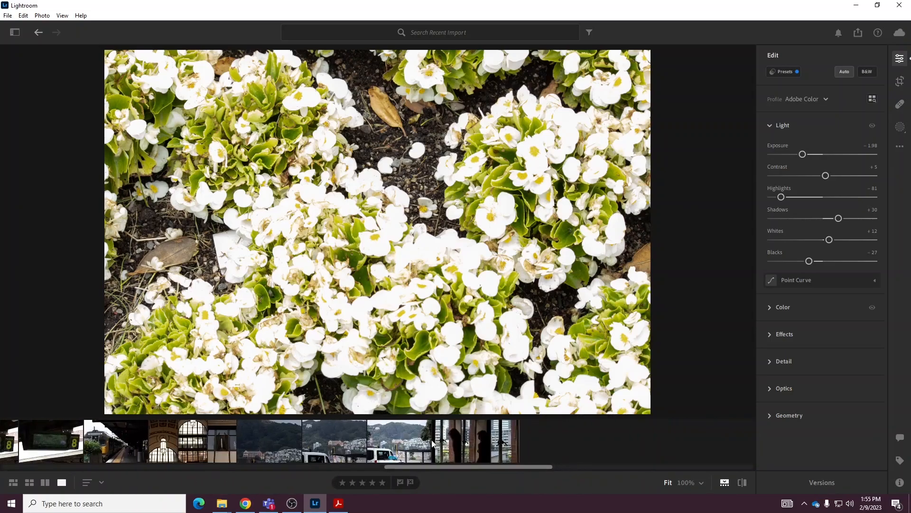
{"action": "left_click", "coordinate": [485, 440]}
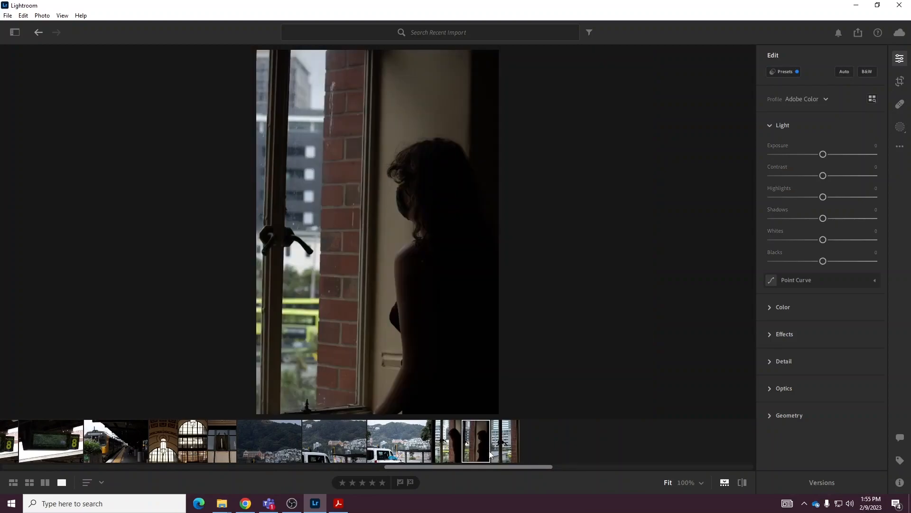
{"action": "left_click", "coordinate": [512, 446]}
{"action": "left_click_drag", "start_coordinate": [506, 468], "coordinate": [44, 483]}
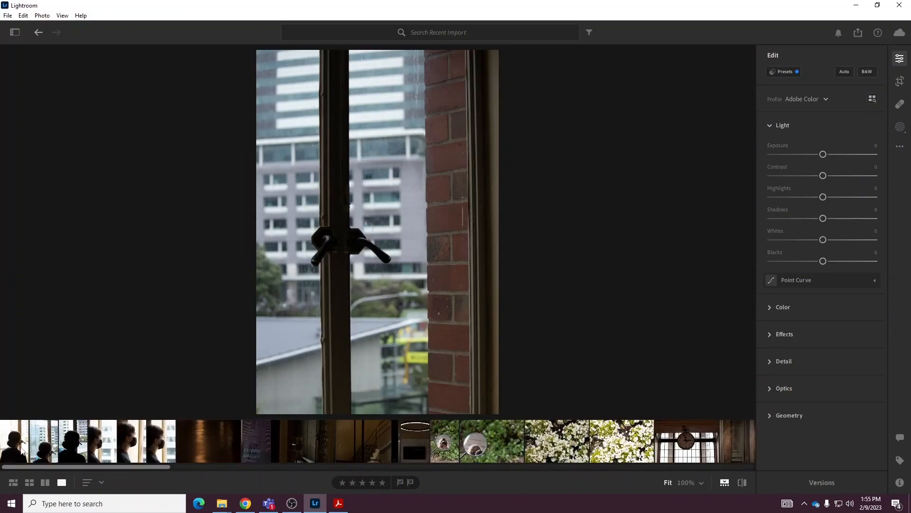
{"action": "key", "text": "shift"}
{"action": "key", "text": "shift"}
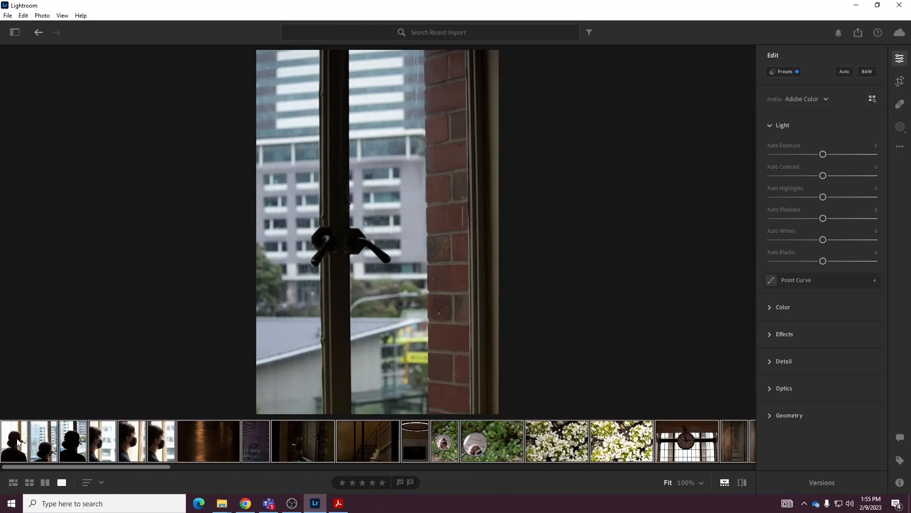
{"action": "left_click_drag", "start_coordinate": [30, 467], "coordinate": [8, 470]}
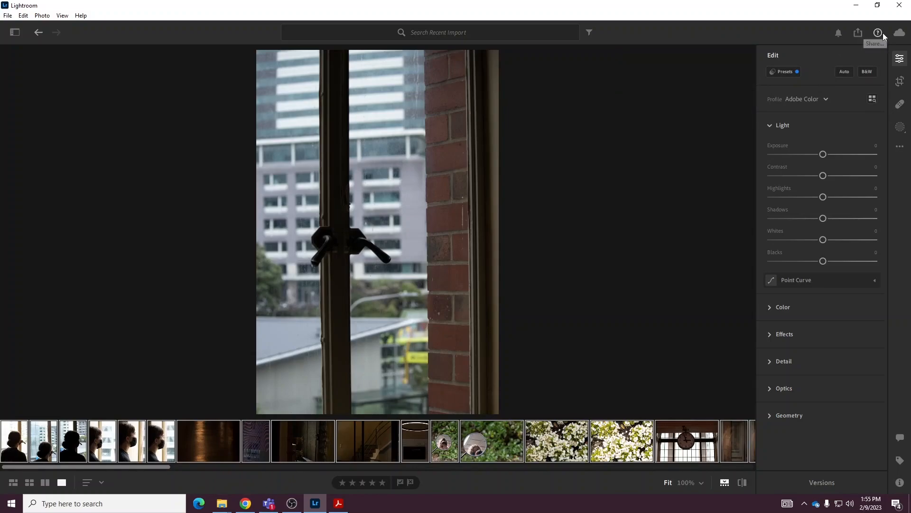
- Start a JPG (Small) export of the selected photos and browse to the Lightroom Saved Photos folder in Pictures
{"action": "left_click", "coordinate": [858, 32]}
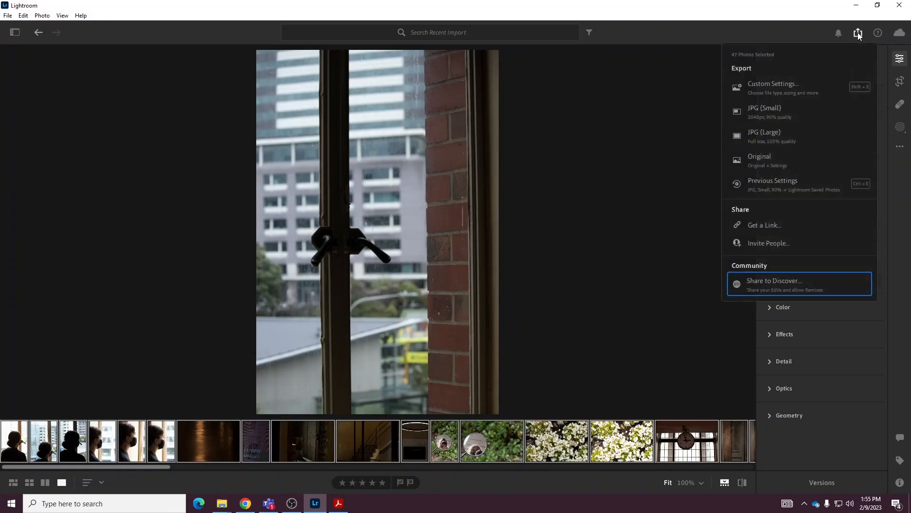
{"action": "left_click", "coordinate": [787, 112]}
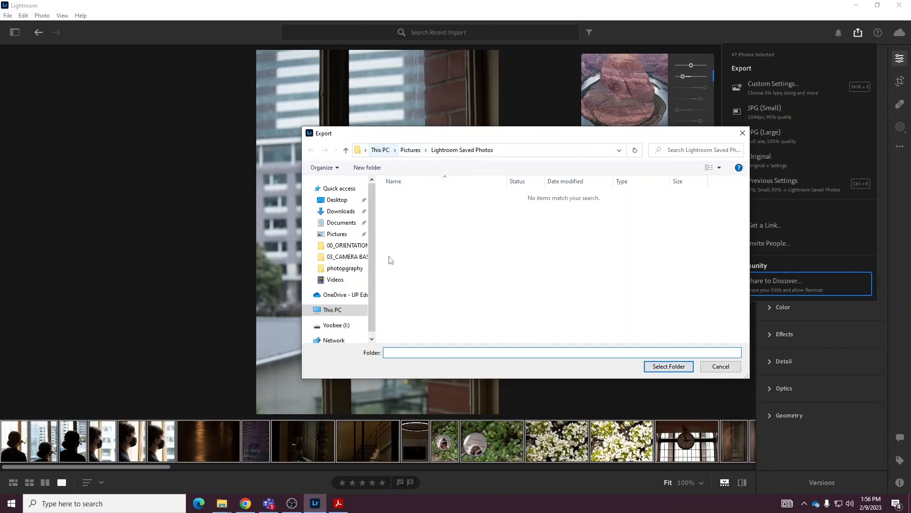
{"action": "left_click", "coordinate": [334, 201]}
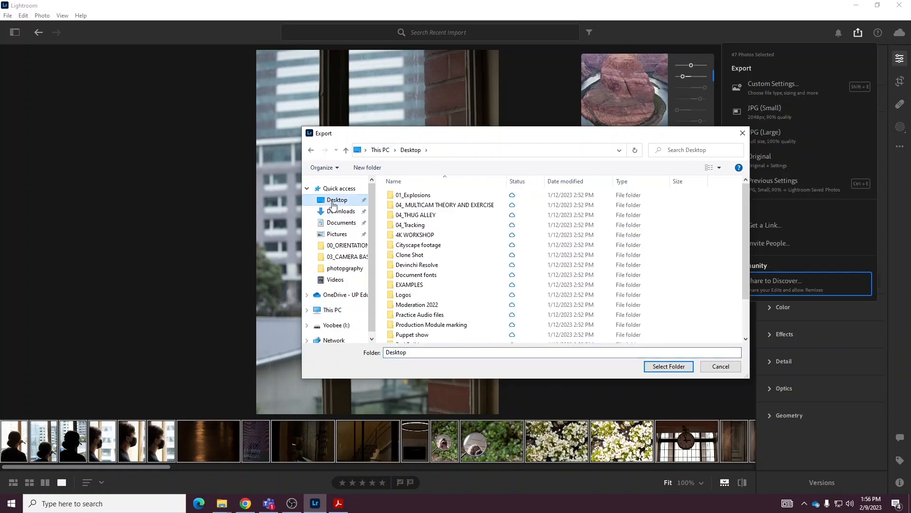
{"action": "left_click", "coordinate": [335, 234]}
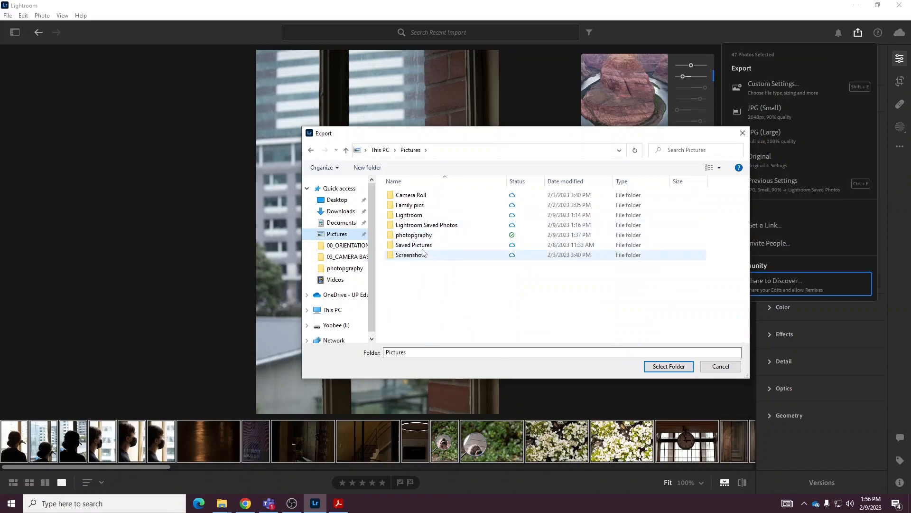
{"action": "double_click", "coordinate": [424, 225]}
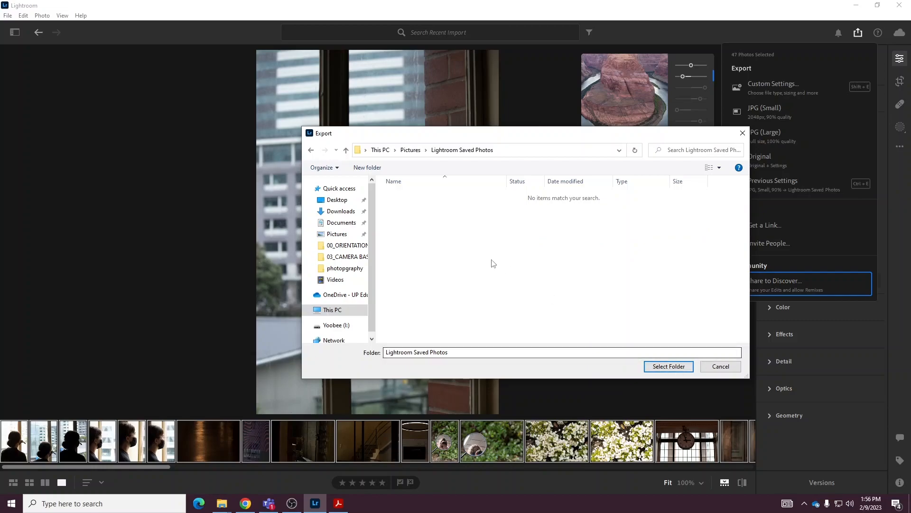
- Create a new folder named "My pics" inside Lightroom Saved Photos
{"action": "right_click", "coordinate": [461, 258]}
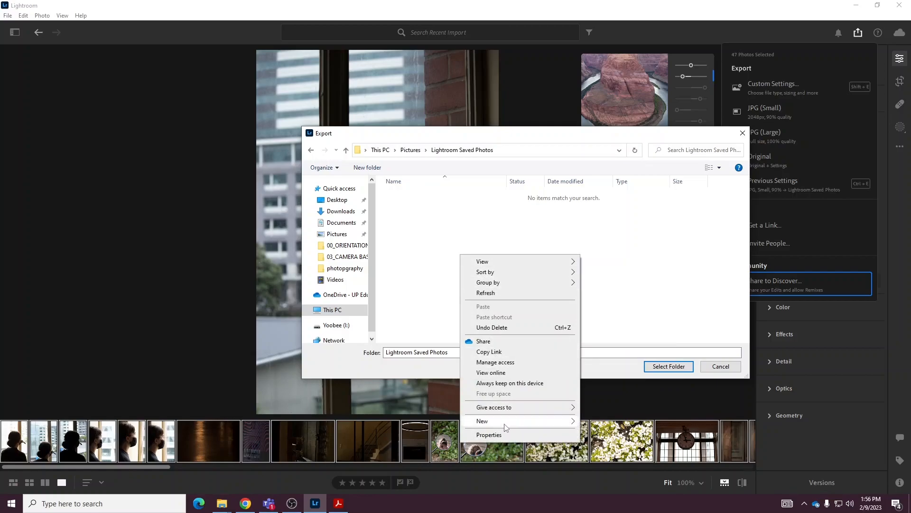
{"action": "mouse_move", "coordinate": [506, 426]}
{"action": "left_click", "coordinate": [630, 306]}
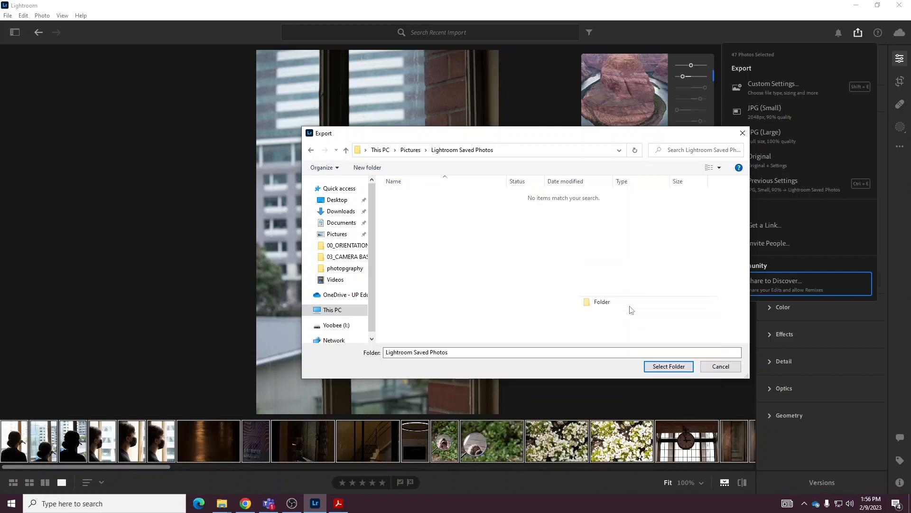
{"action": "type", "text": "My pics"}
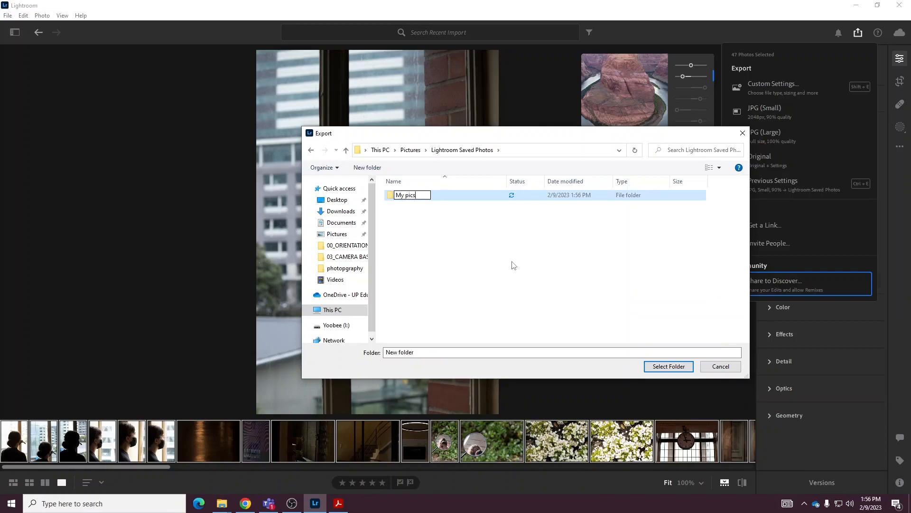
{"action": "left_click", "coordinate": [514, 265]}
- Choose the My pics folder as the export destination and start the export
{"action": "left_click", "coordinate": [427, 197]}
{"action": "double_click", "coordinate": [427, 198]}
{"action": "left_click", "coordinate": [668, 367]}
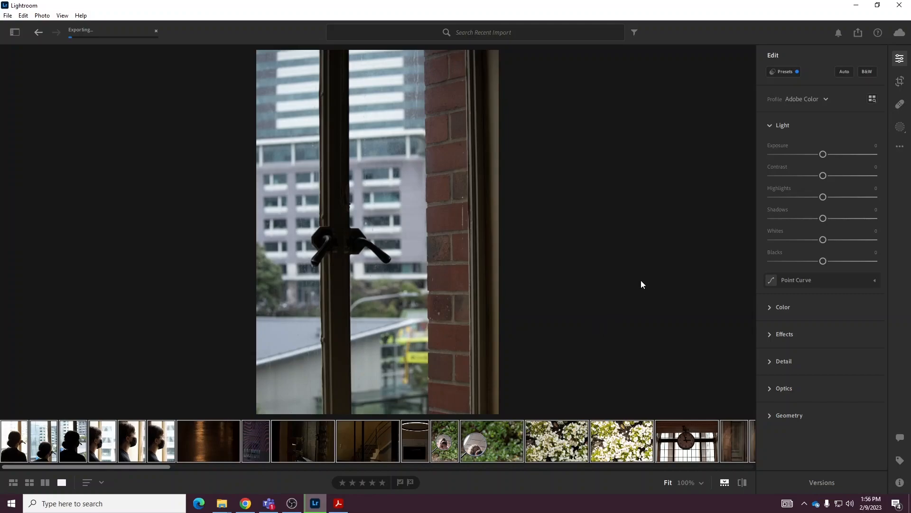
- Switch to File Explorer and open Pictures > Lightroom Saved Photos > My pics to check the exported files
{"action": "mouse_move", "coordinate": [222, 503]}
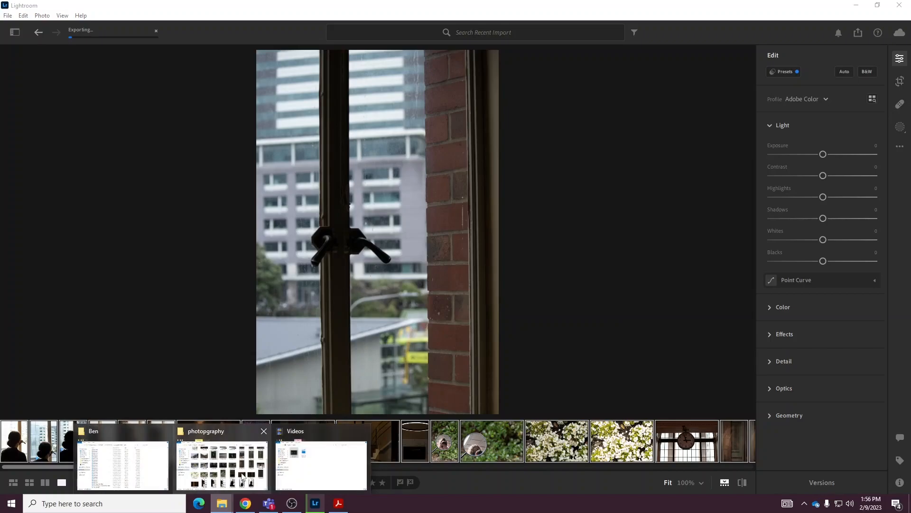
{"action": "left_click", "coordinate": [242, 475]}
{"action": "left_click", "coordinate": [402, 131]}
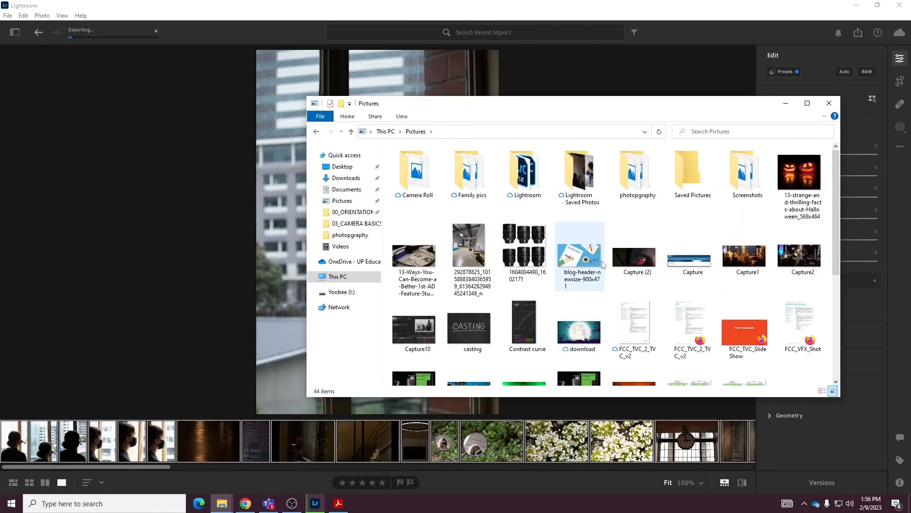
{"action": "double_click", "coordinate": [582, 173]}
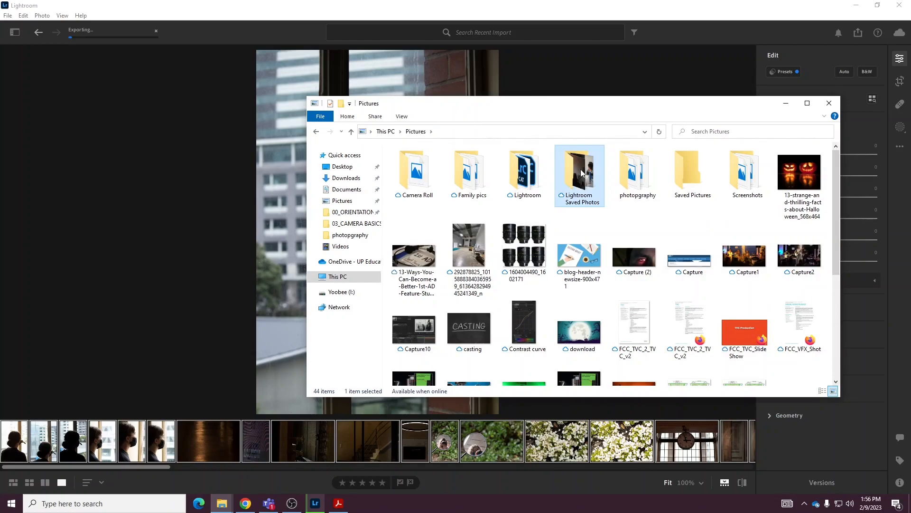
{"action": "double_click", "coordinate": [412, 172]}
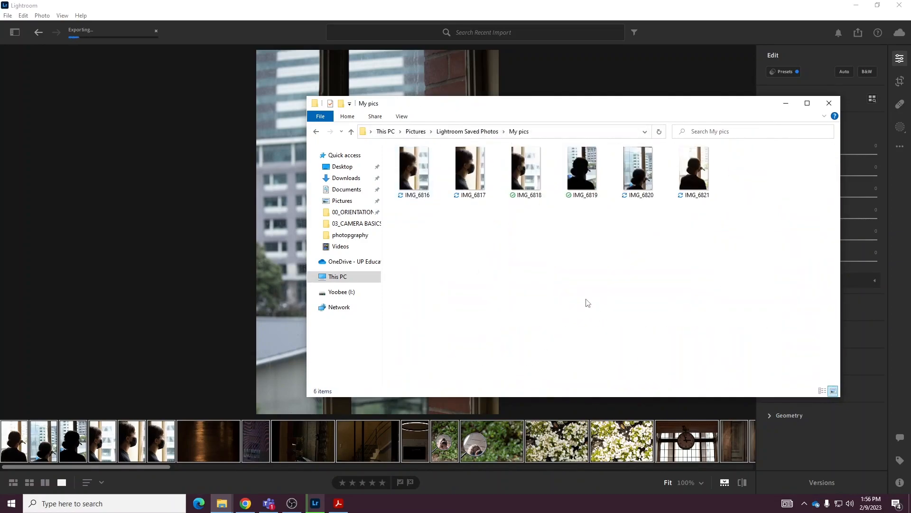